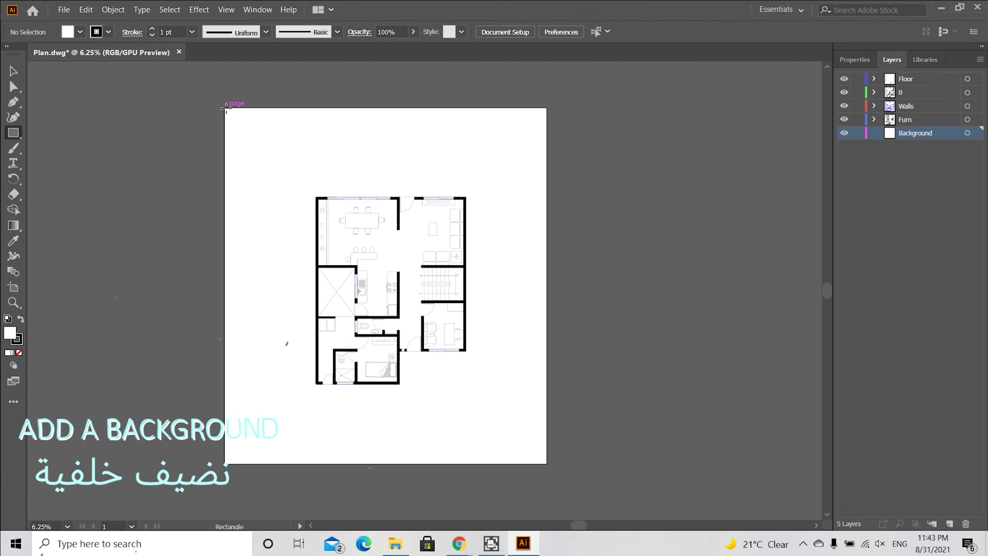
# Draw a rectangle about 1804 by 1993 mm covering the artboard on the Background layer and fill it with the dusty red swatch
pyautogui.moveTo(224, 110); pyautogui.dragTo(545, 464)
pyautogui.click(848, 59)
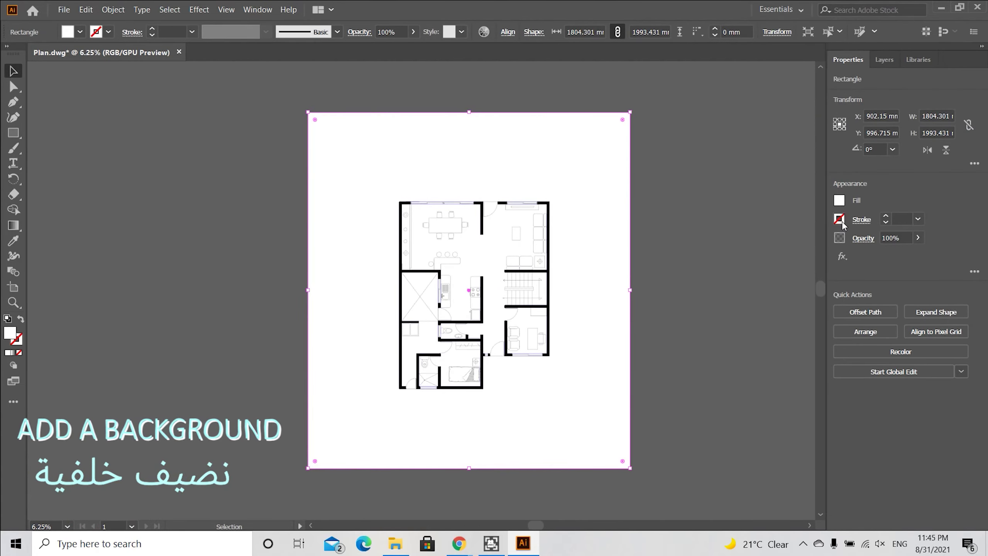
pyautogui.click(758, 226)
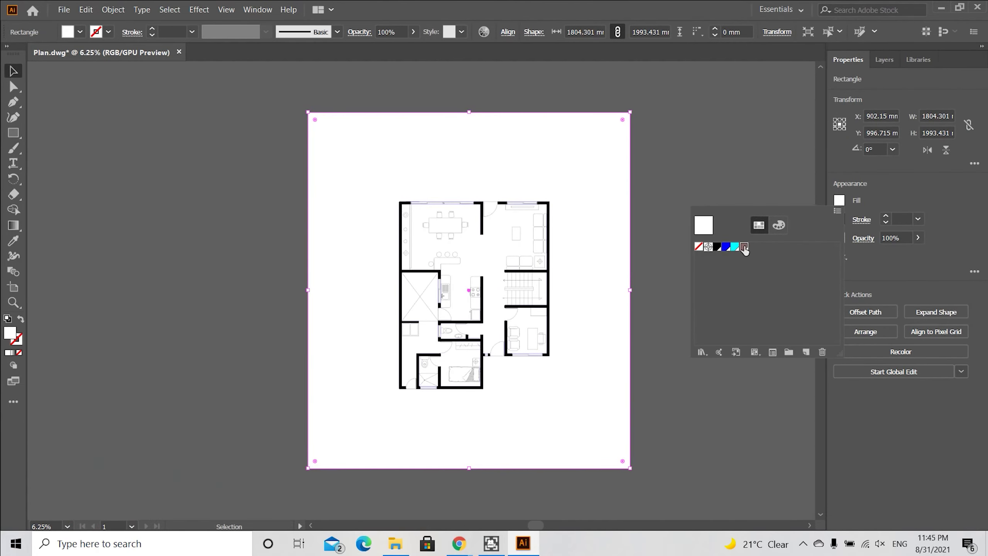
pyautogui.click(744, 249)
pyautogui.click(746, 232)
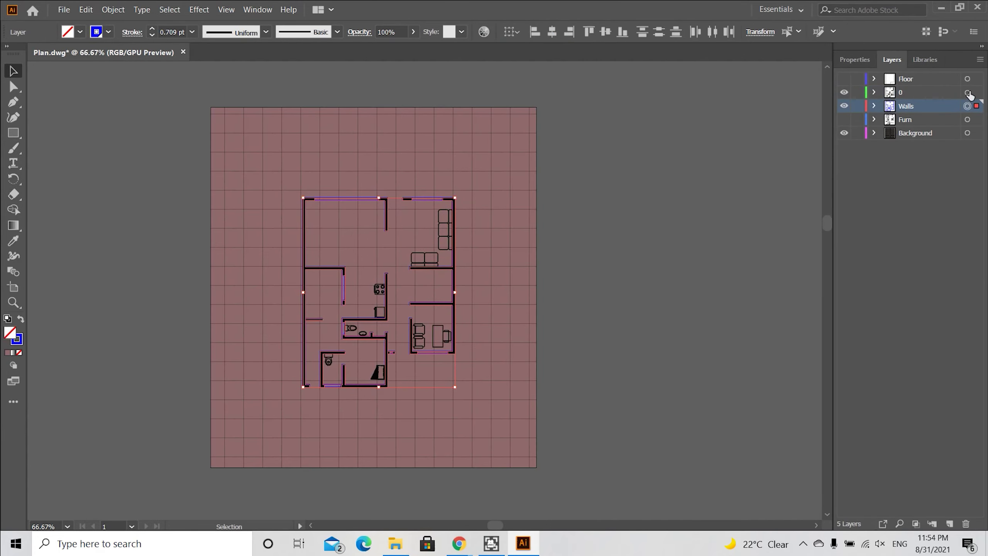
# Select all artwork on layer 0 and try to give it a white fill
pyautogui.click(968, 93)
pyautogui.click(854, 58)
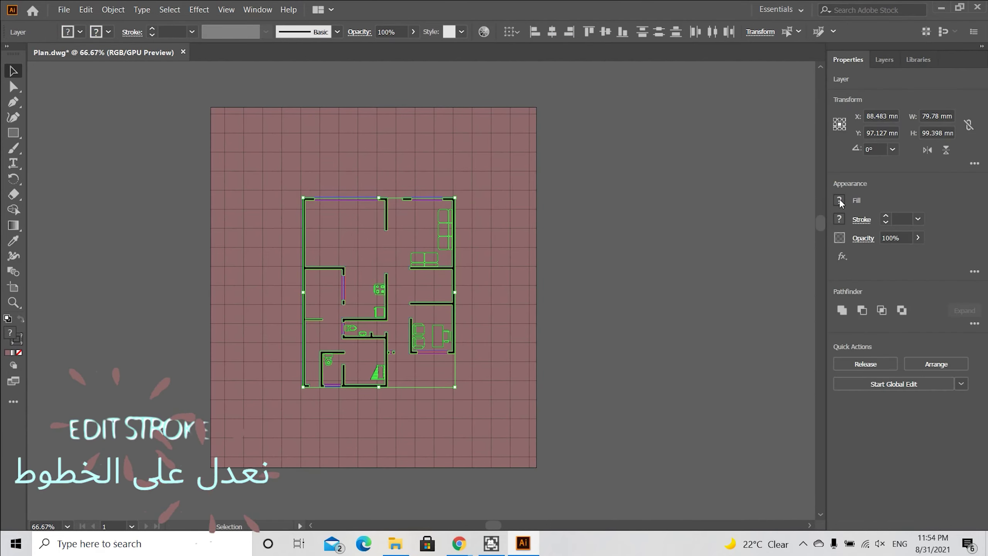
pyautogui.click(839, 219)
pyautogui.click(778, 226)
pyautogui.click(714, 312)
pyautogui.click(763, 330)
pyautogui.click(839, 199)
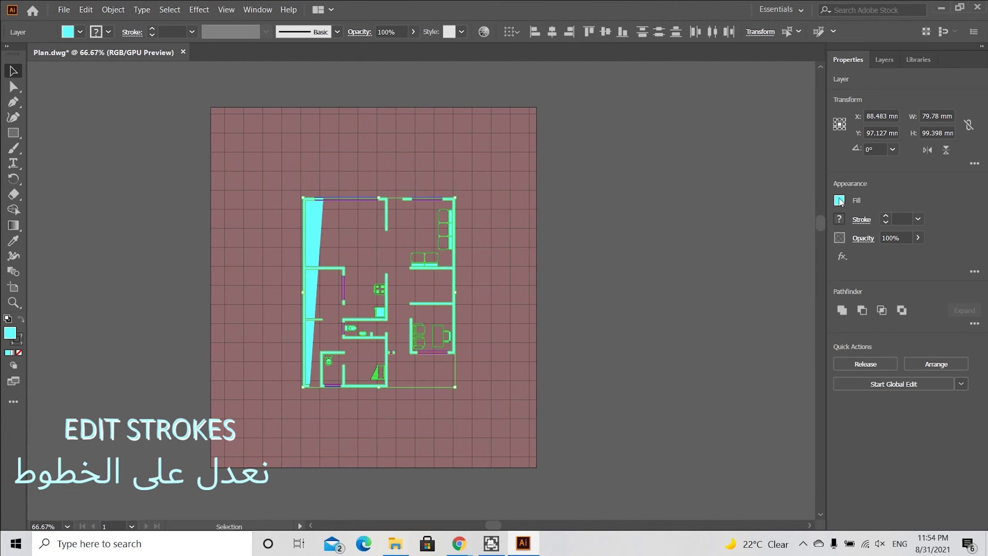
# Set both the stroke and the fill of the layer 0 artwork to white
pyautogui.click(839, 219)
pyautogui.click(778, 243)
pyautogui.click(715, 330)
pyautogui.click(840, 203)
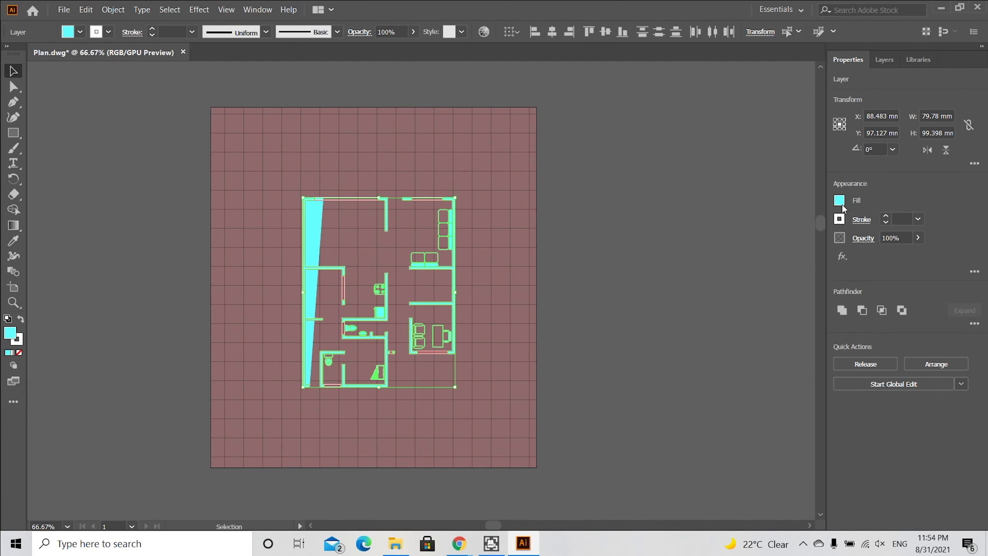
pyautogui.click(840, 202)
pyautogui.click(715, 312)
pyautogui.click(595, 288)
# Delete the two stray filled wedge shapes along the plan's left outer wall
pyautogui.click(317, 239)
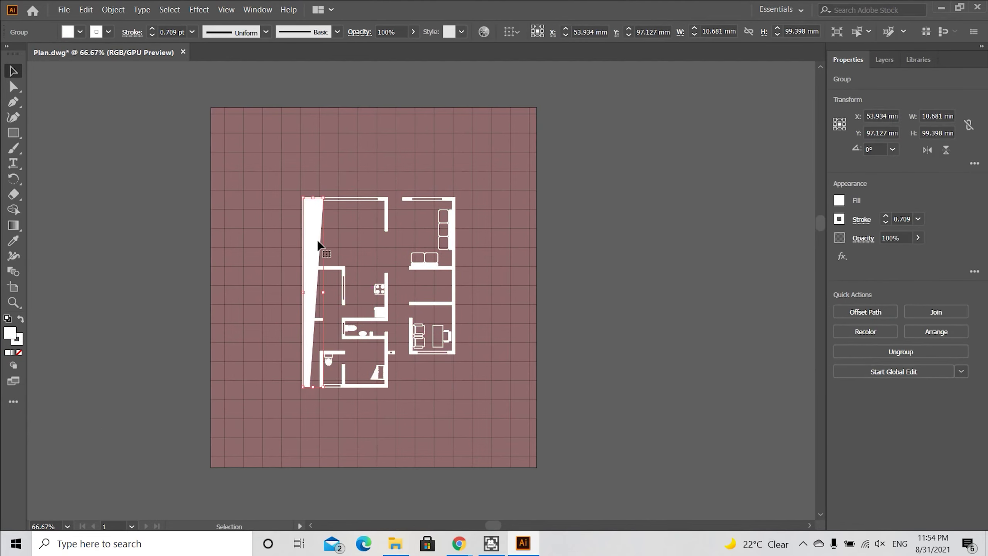
pyautogui.press('Delete')
pyautogui.click(317, 238)
pyautogui.press('Delete')
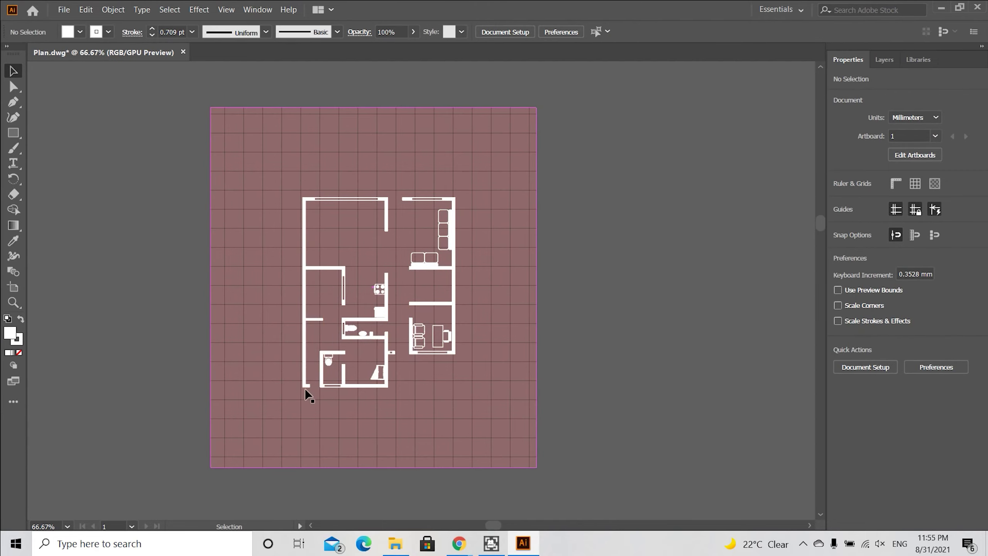
# Set the opacity of the grid-patterned rectangle over the background to 35%
pyautogui.scroll(1, 234, 205)
pyautogui.scroll(2, 519, 197)
pyautogui.scroll(-3, 518, 196)
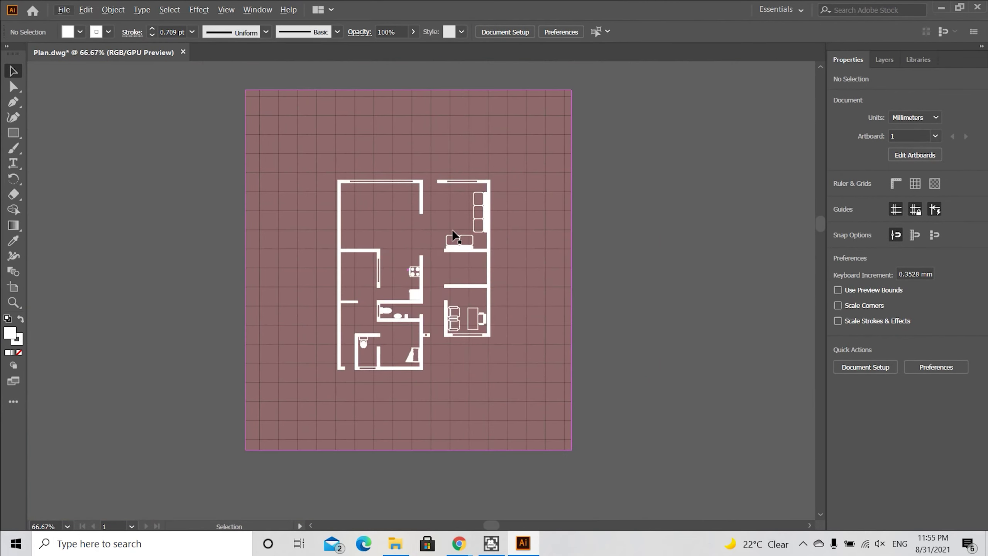
pyautogui.click(530, 216)
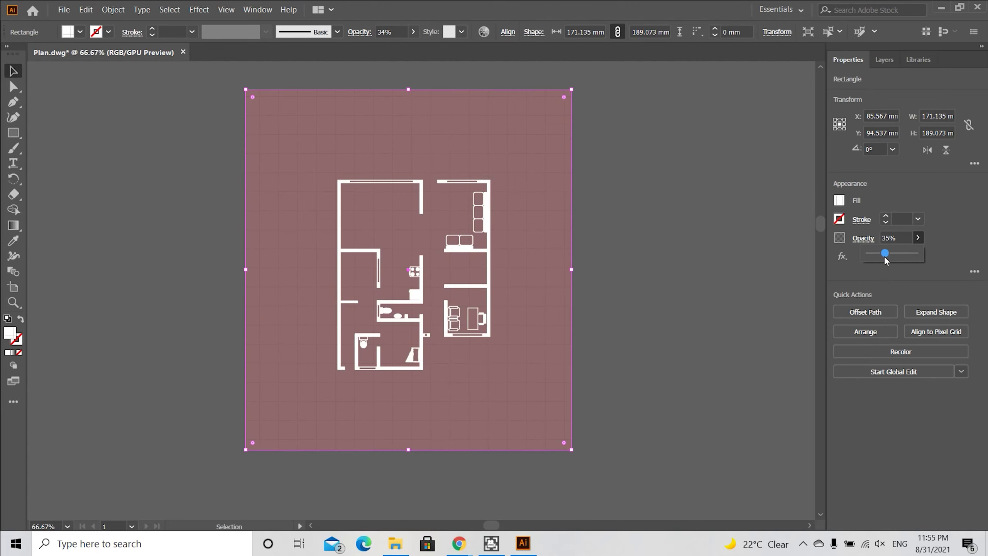
pyautogui.click(710, 259)
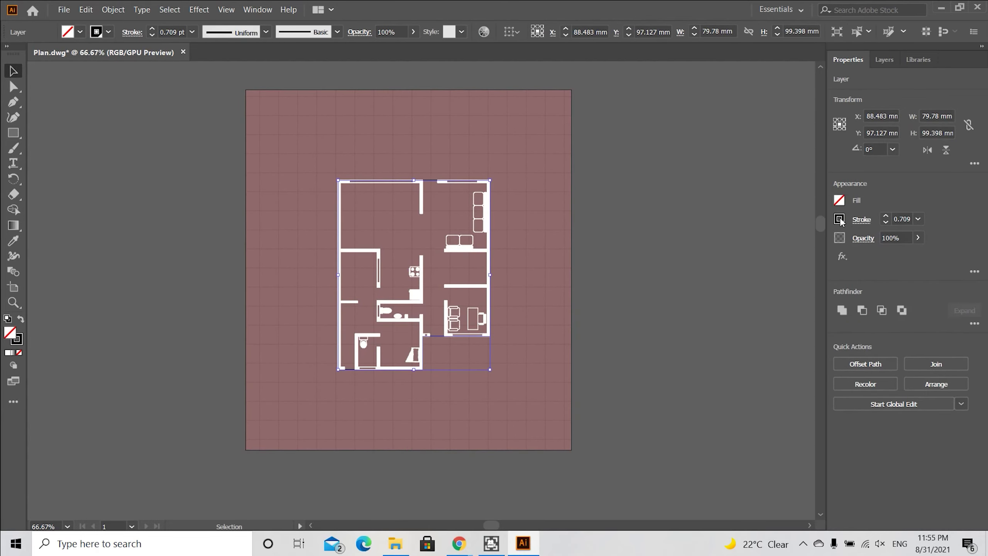
# Remove the stroke from the floor outline by setting it to None
pyautogui.click(839, 220)
pyautogui.click(758, 243)
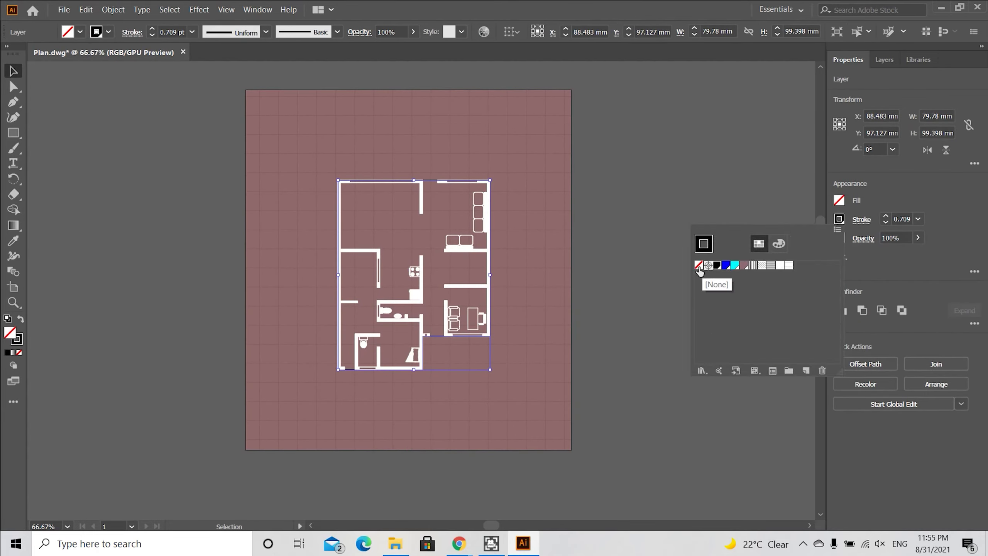
pyautogui.click(699, 266)
# Open the Stone and Brick swatch library and fill the floor shape with the grey swatch R=164 G=164 B=164
pyautogui.click(839, 200)
pyautogui.click(758, 226)
pyautogui.click(703, 352)
pyautogui.moveTo(733, 199)
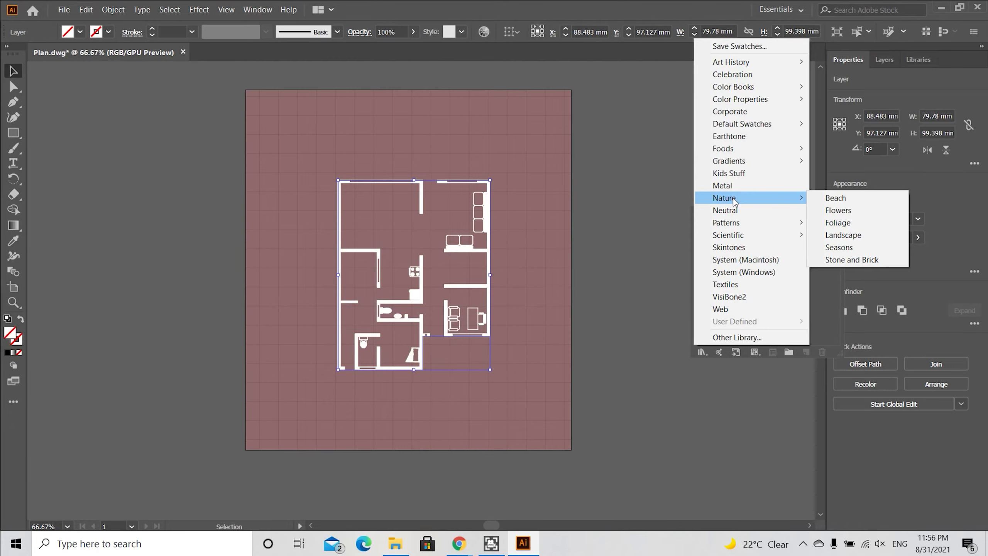
pyautogui.click(859, 260)
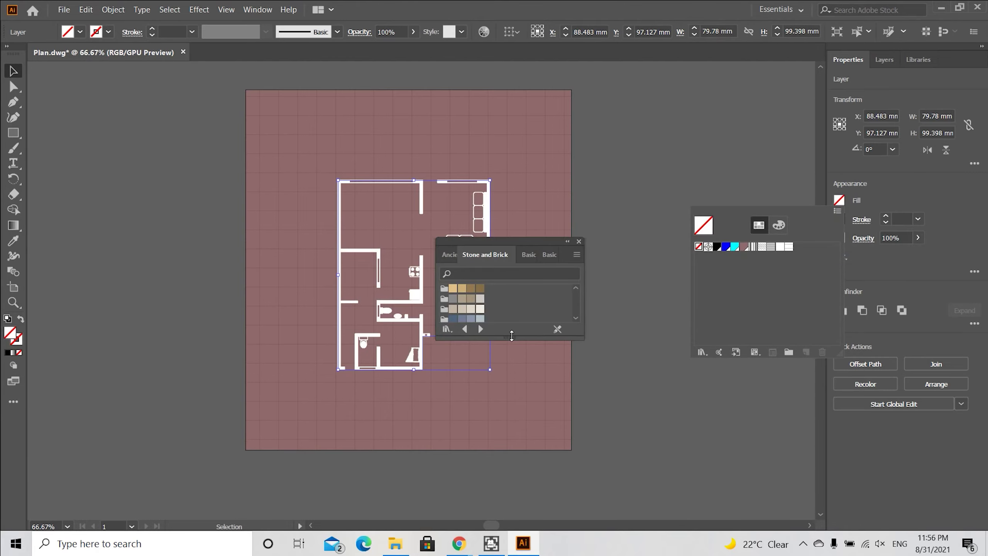
pyautogui.moveTo(508, 342); pyautogui.dragTo(517, 432)
pyautogui.click(453, 403)
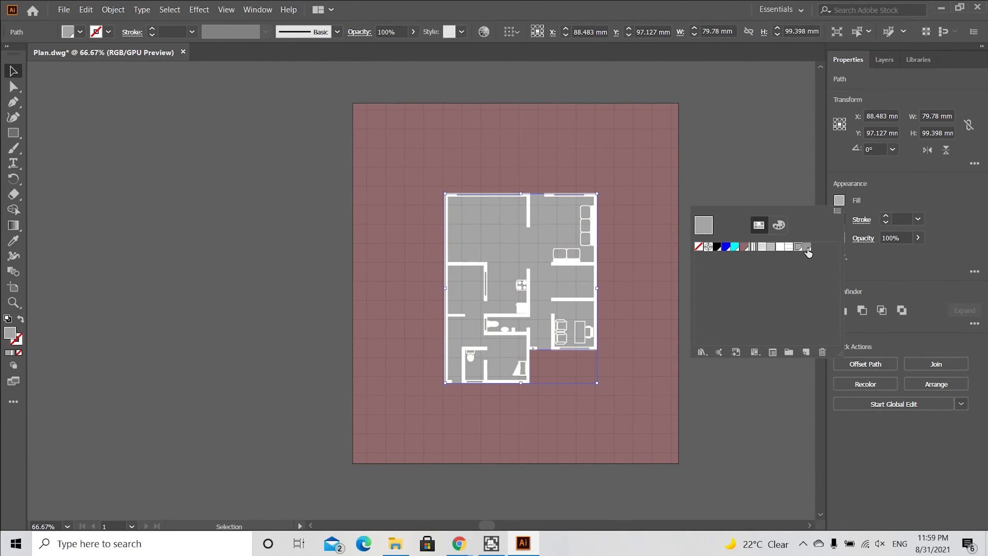
pyautogui.click(798, 248)
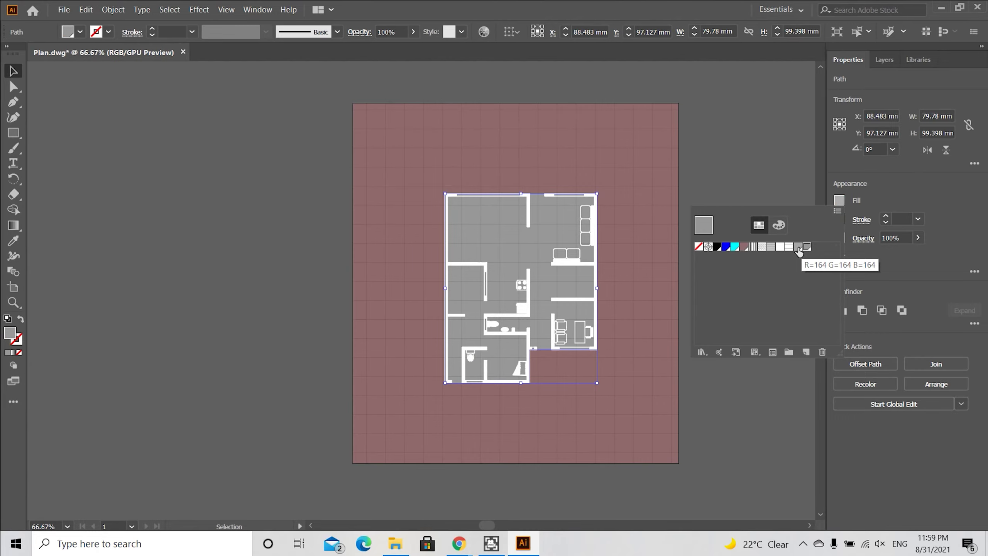
pyautogui.press('Escape')
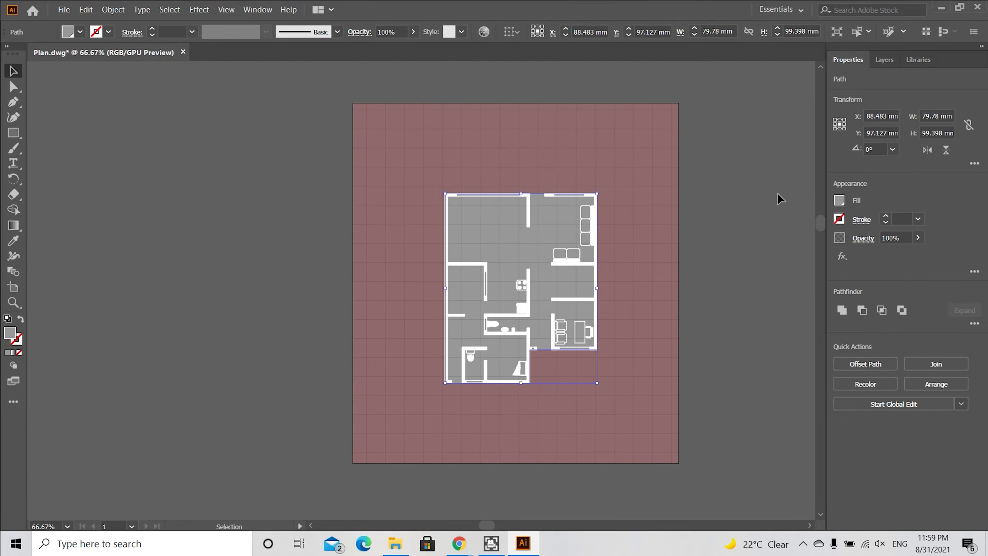
# Turn on the visibility of the Furn layer over the walls and floor
pyautogui.scroll(3, 555, 286)
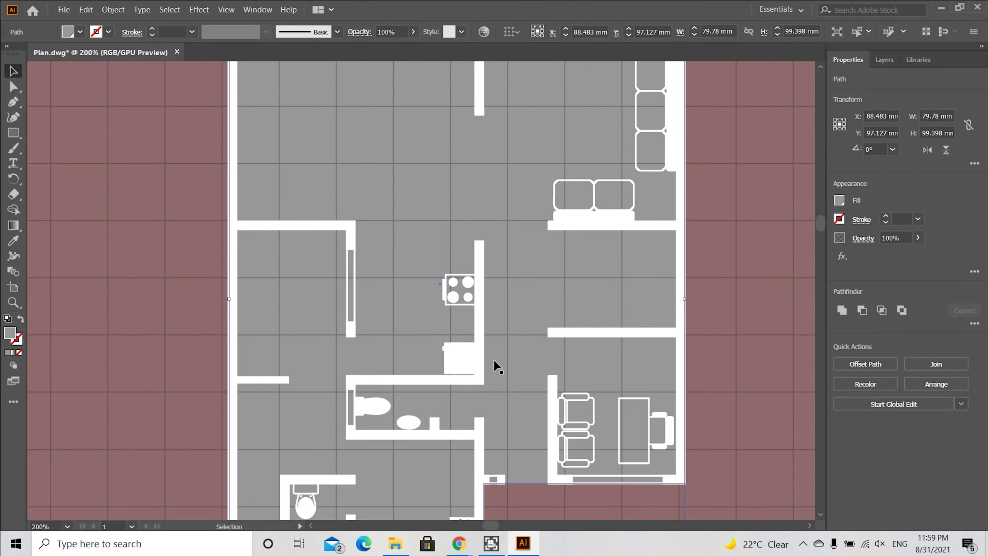
pyautogui.click(884, 59)
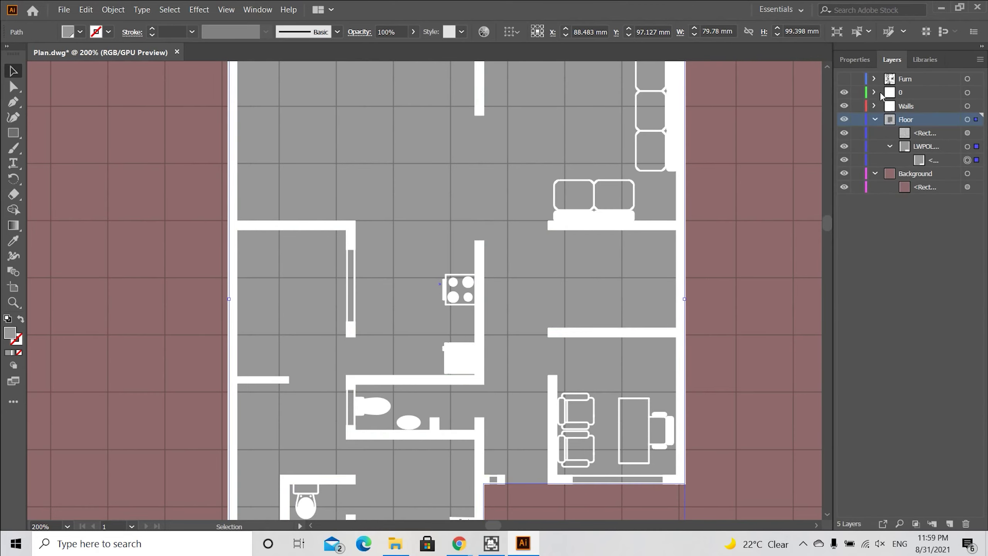
pyautogui.click(844, 79)
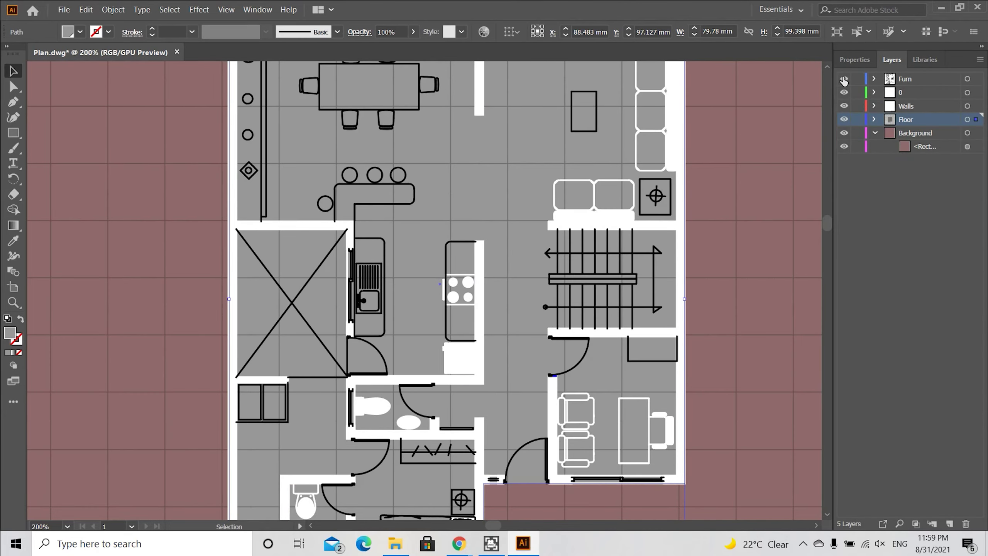
pyautogui.click(844, 79)
pyautogui.click(610, 181)
pyautogui.scroll(-1, 567, 218)
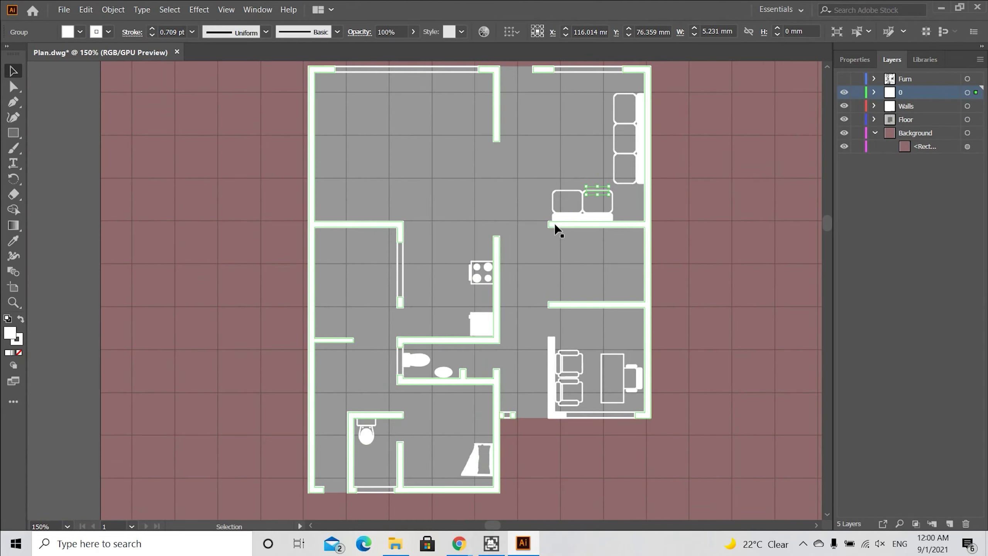
pyautogui.click(844, 80)
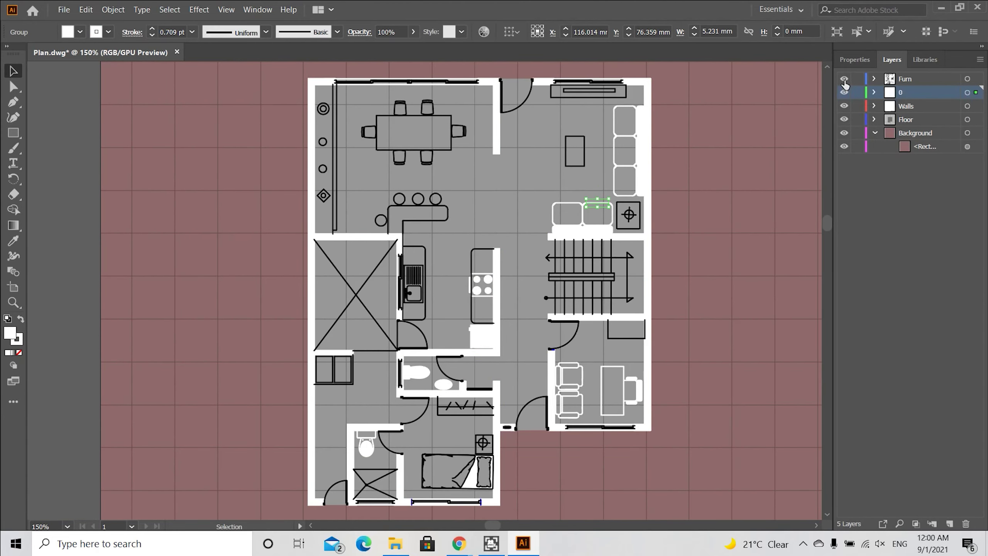
# Select all artwork on the Furn layer and fill it with white
pyautogui.click(968, 79)
pyautogui.click(854, 60)
pyautogui.click(839, 200)
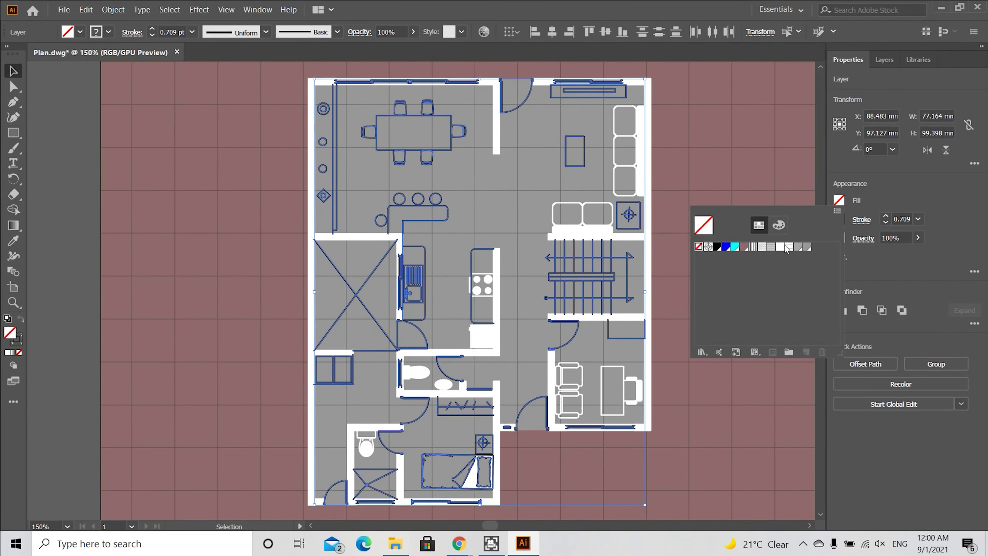
pyautogui.click(777, 227)
pyautogui.click(715, 310)
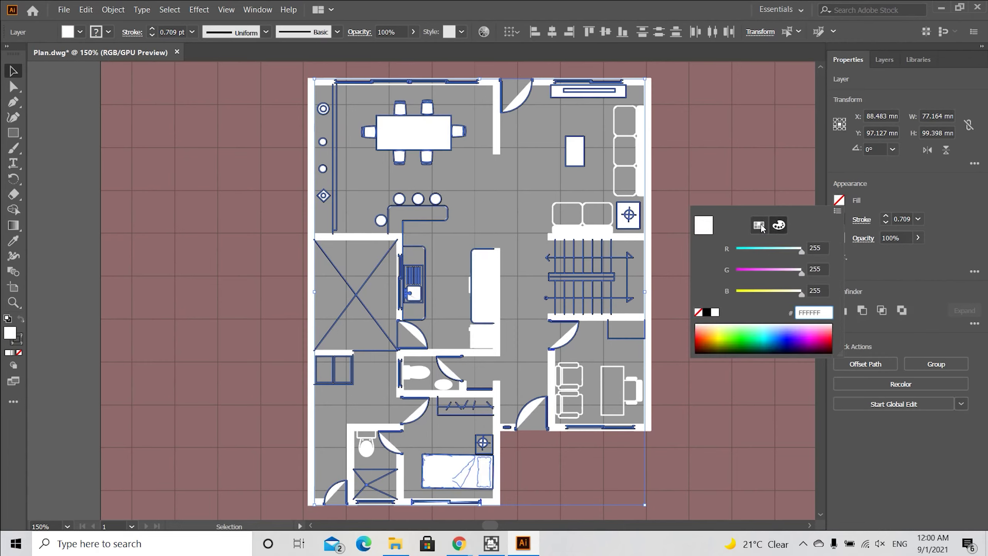
# Set the fill of the Furn layer artwork to None
pyautogui.click(759, 225)
pyautogui.click(842, 201)
pyautogui.click(839, 198)
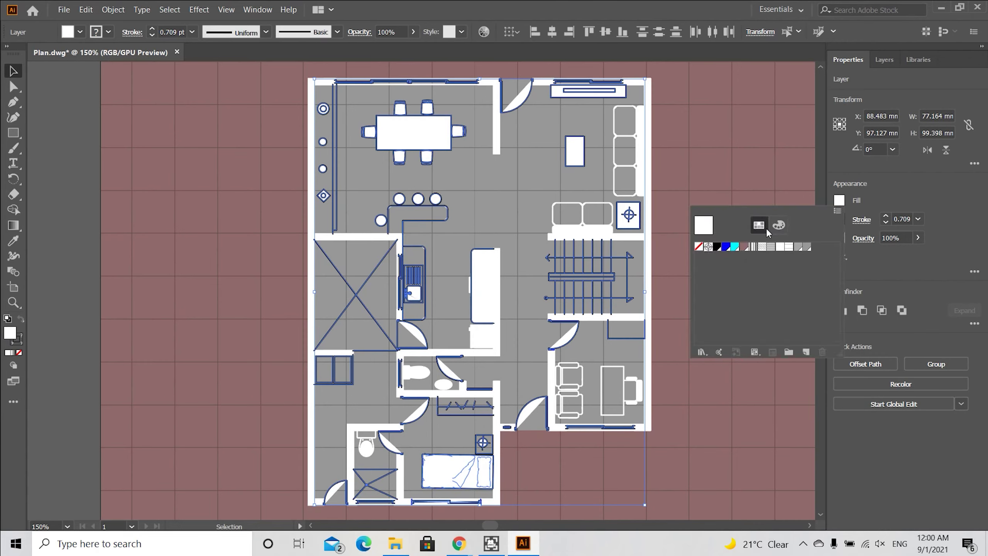
pyautogui.click(702, 247)
pyautogui.click(839, 201)
# Set the stroke colour of the Furn layer artwork to white
pyautogui.click(841, 221)
pyautogui.click(778, 244)
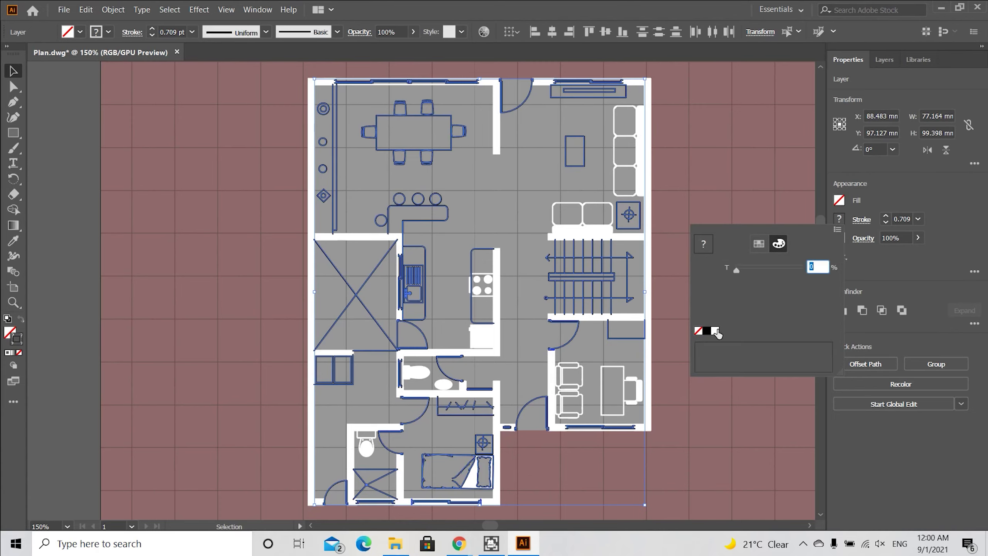
pyautogui.click(714, 330)
pyautogui.click(840, 219)
pyautogui.click(861, 219)
pyautogui.click(861, 219)
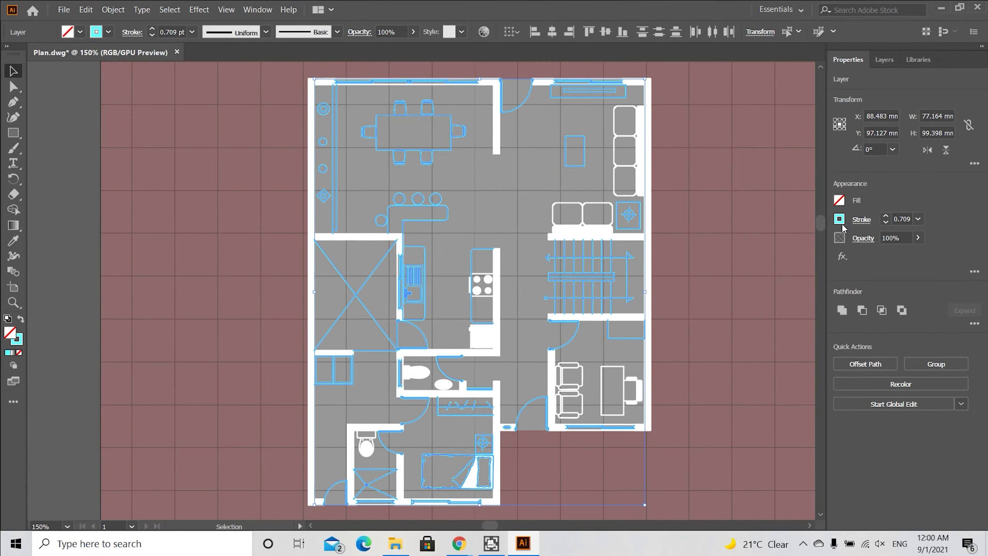
pyautogui.click(839, 219)
pyautogui.click(715, 331)
# Reduce the stroke weight of the Furn layer artwork by three increments
pyautogui.click(861, 219)
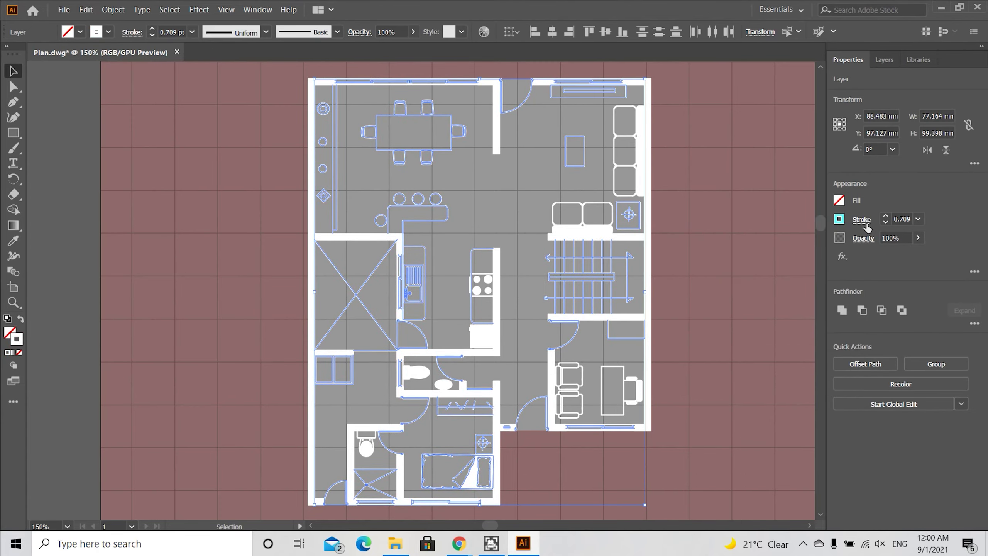
pyautogui.click(861, 219)
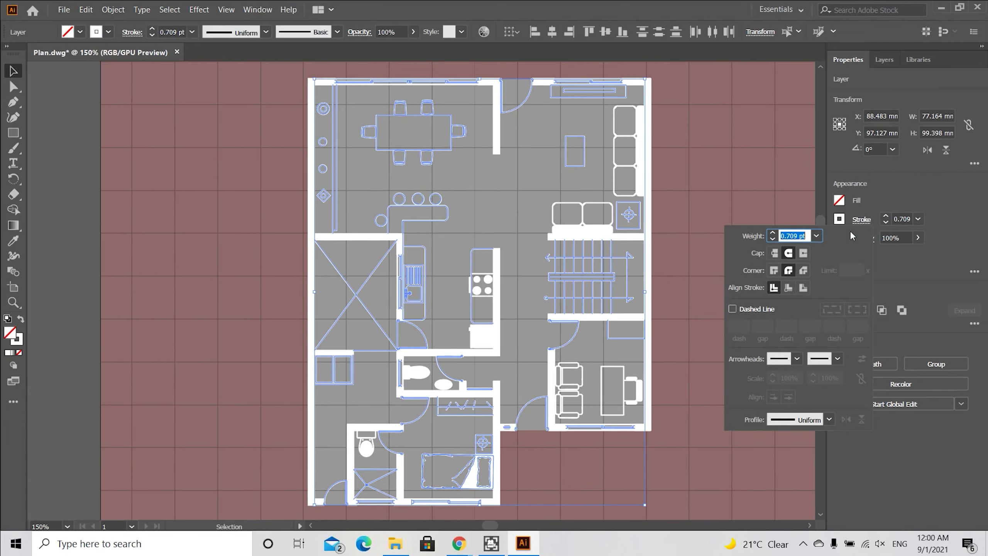
pyautogui.click(885, 222)
pyautogui.click(885, 222)
pyautogui.click(885, 222)
pyautogui.click(722, 244)
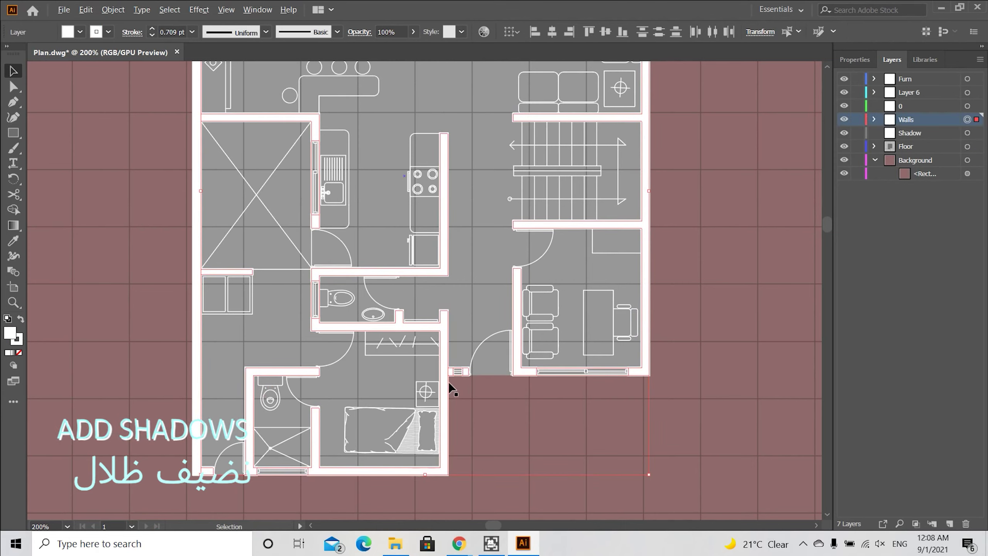
# Offset the Walls layer outlines up and right to about X 92.5 mm, Y 92.2 mm, and restyle them with no fill and a cyan stroke
pyautogui.moveTo(448, 382); pyautogui.dragTo(466, 354)
pyautogui.click(855, 61)
pyautogui.click(839, 200)
pyautogui.click(700, 250)
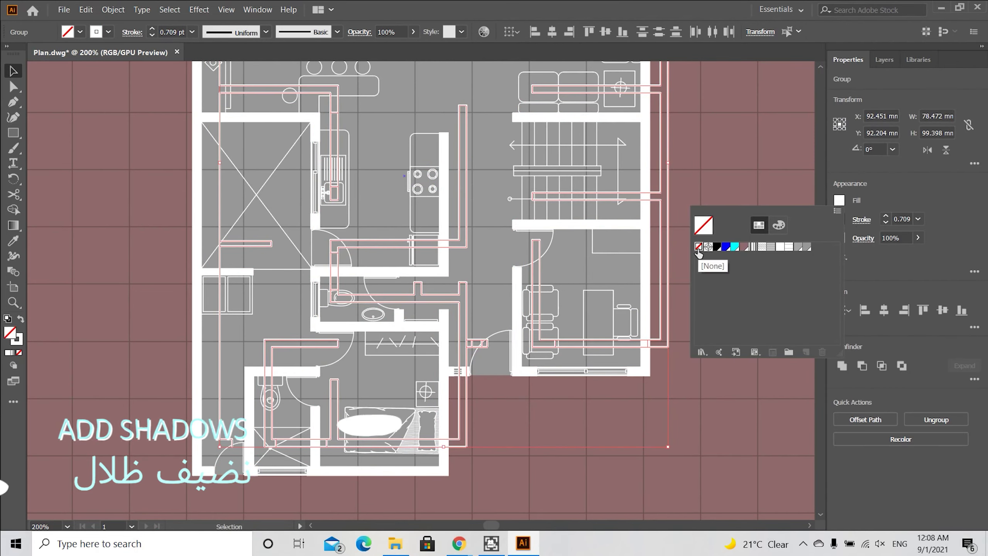
pyautogui.click(839, 219)
pyautogui.click(733, 268)
# On the Shadow layer, start a Pen shadow path down the cyan offset line beside the left exterior wall and around the bottom wall
pyautogui.click(885, 60)
pyautogui.click(904, 133)
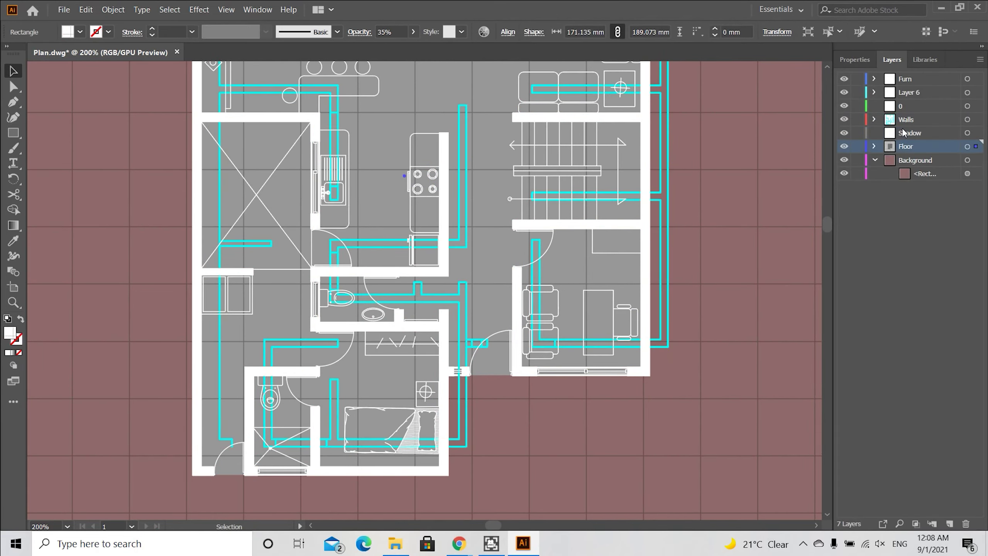
pyautogui.click(904, 133)
pyautogui.click(14, 110)
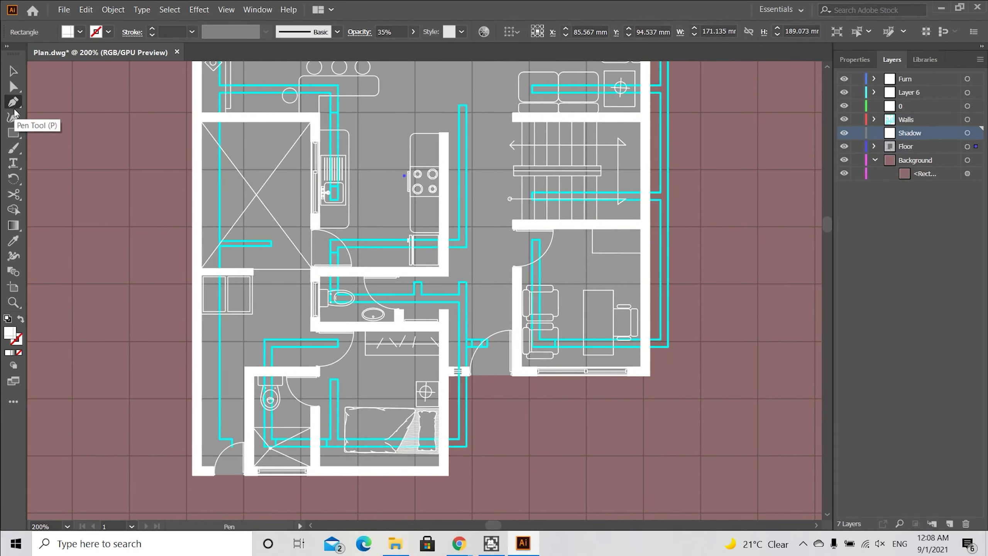
pyautogui.scroll(2, 217, 477)
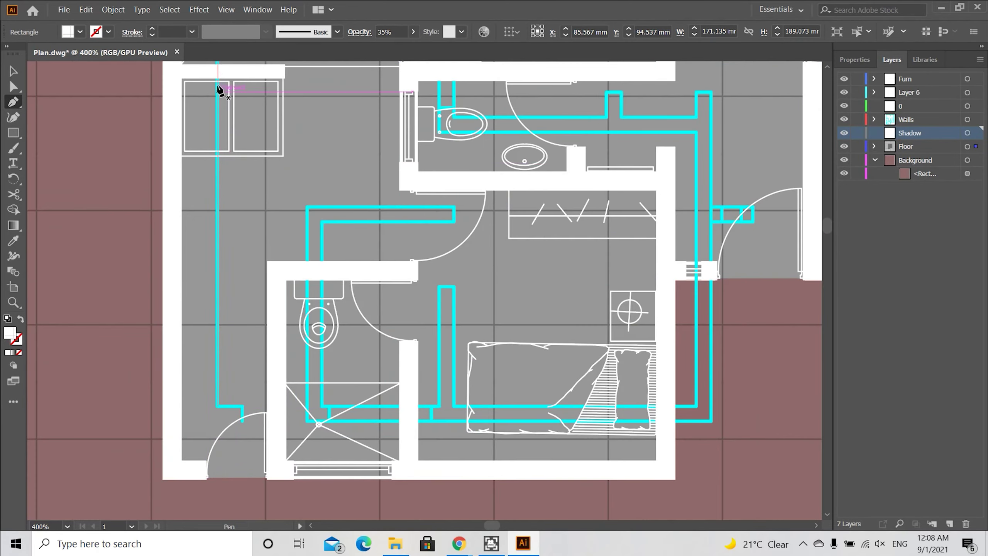
pyautogui.click(218, 79)
pyautogui.click(218, 405)
pyautogui.click(665, 405)
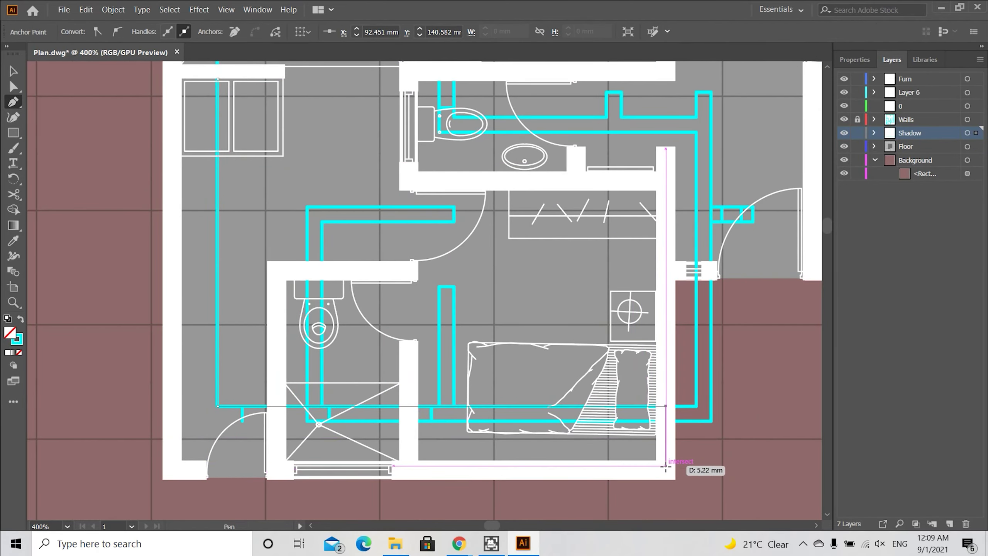
pyautogui.click(665, 478)
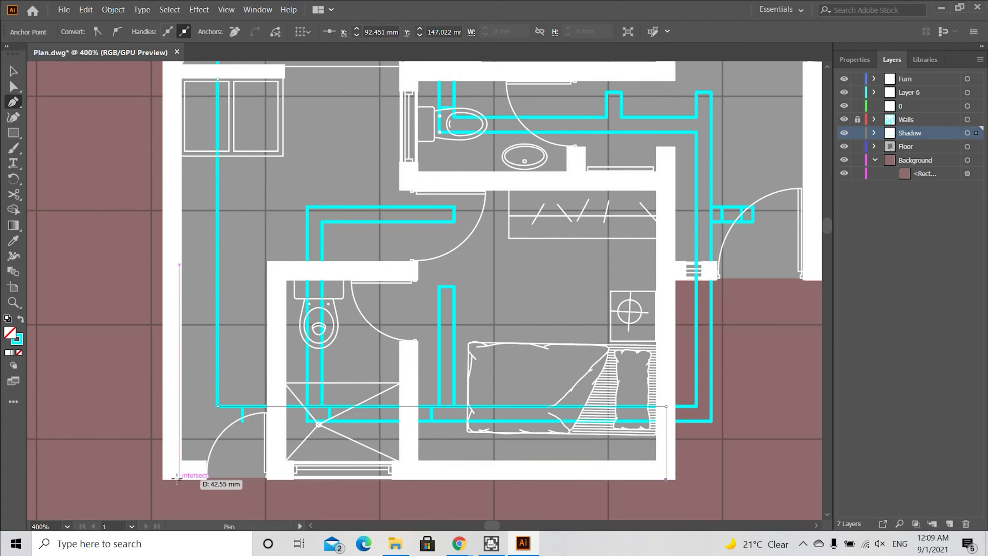
pyautogui.click(164, 478)
# Continue the shadow path up the outer left wall, across to the cyan line, and close it at its starting point
pyautogui.scroll(5, 165, 380)
pyautogui.click(164, 156)
pyautogui.click(218, 156)
pyautogui.scroll(-7, 216, 233)
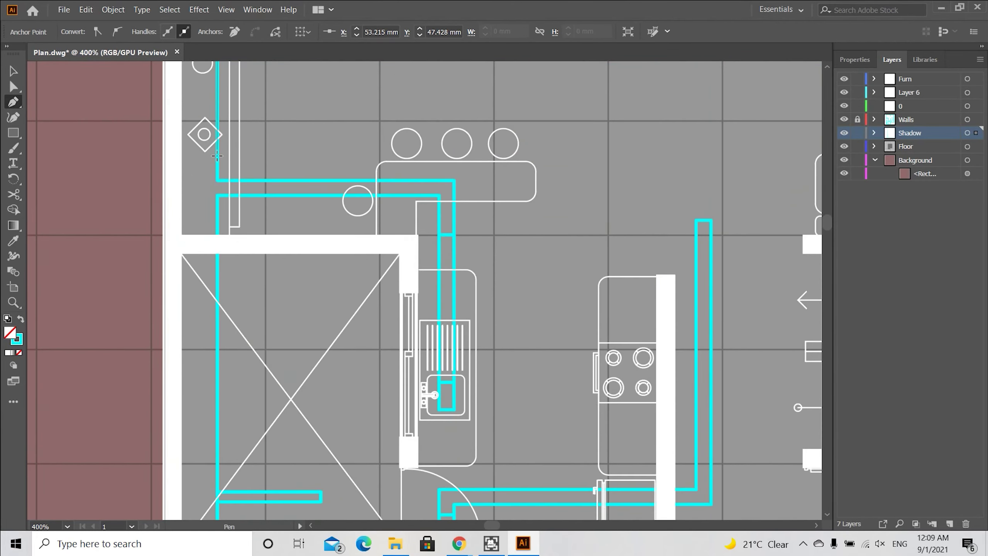
pyautogui.click(217, 362)
# Set the exterior wall shadow shape to no stroke and a light grey fill
pyautogui.press('v')
pyautogui.click(854, 59)
pyautogui.click(839, 219)
pyautogui.click(698, 265)
pyautogui.click(839, 200)
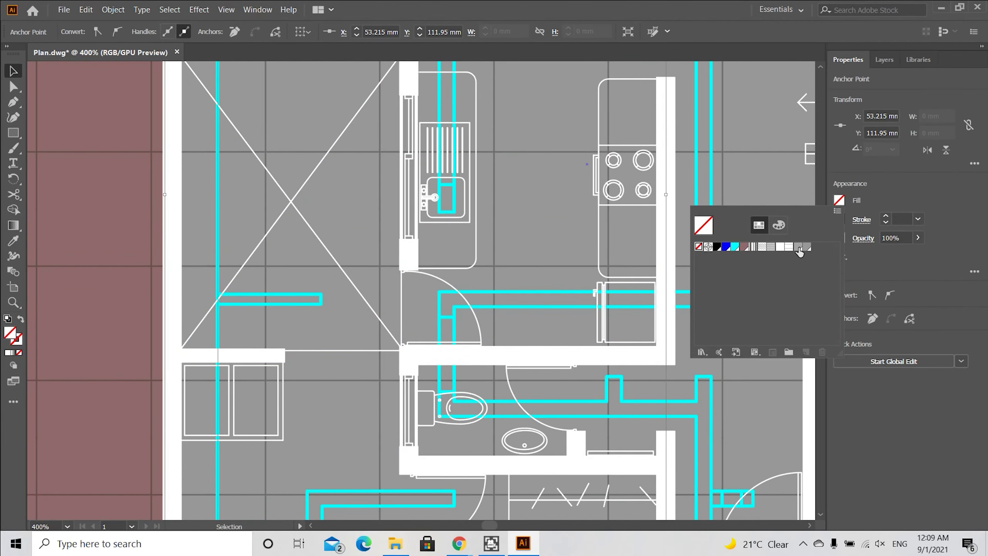
pyautogui.click(798, 247)
pyautogui.click(778, 225)
pyautogui.moveTo(802, 254); pyautogui.dragTo(794, 254)
pyautogui.click(751, 187)
pyautogui.click(884, 60)
pyautogui.click(957, 164)
pyautogui.click(848, 59)
pyautogui.click(884, 59)
# Draw a slanted shadow shape above the short wall over the wardrobe, ending at the cyan offset outline
pyautogui.scroll(-3, 316, 245)
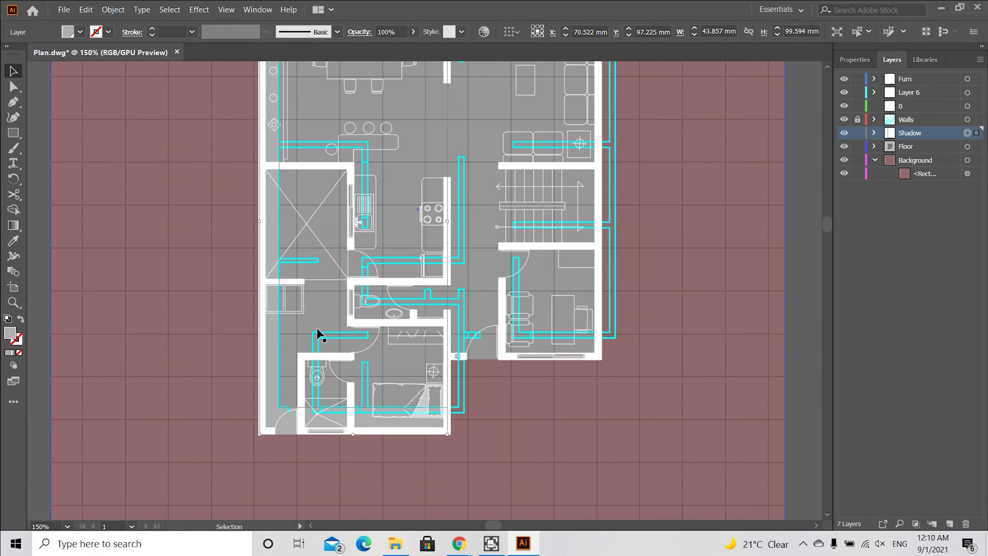
pyautogui.scroll(2, 303, 286)
pyautogui.press('p')
pyautogui.scroll(2, 328, 276)
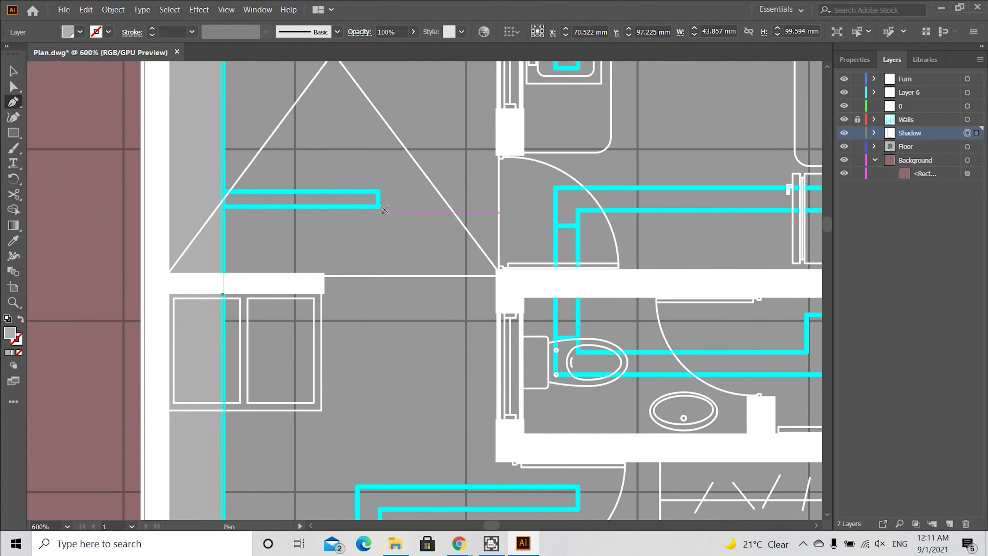
pyautogui.click(378, 207)
pyautogui.click(324, 276)
pyautogui.click(216, 275)
pyautogui.click(218, 207)
pyautogui.click(378, 207)
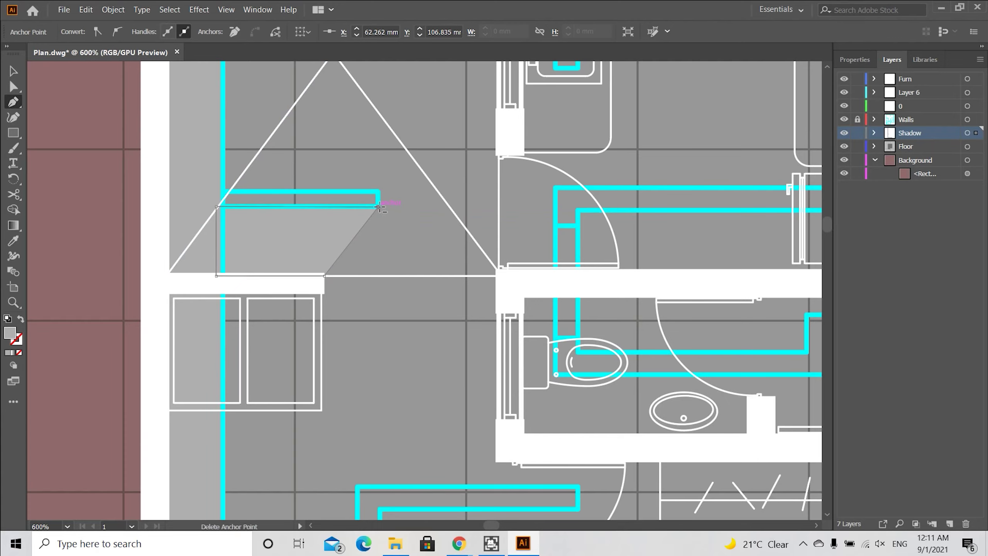
# Draw a shadow shape inside the lower bathroom along its left wall, following the cyan offset outline
pyautogui.scroll(-4, 249, 214)
pyautogui.scroll(3, 311, 360)
pyautogui.click(202, 248)
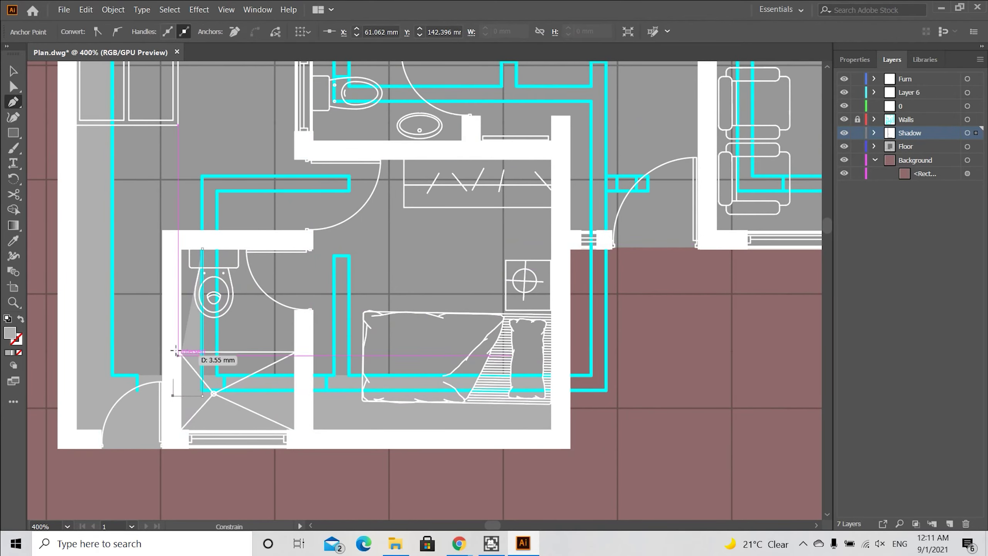
# Draw a closed shadow shape beside the wall between the lower bathroom and the bedroom, and deselect it
pyautogui.click(333, 255)
pyautogui.click(313, 310)
pyautogui.click(311, 410)
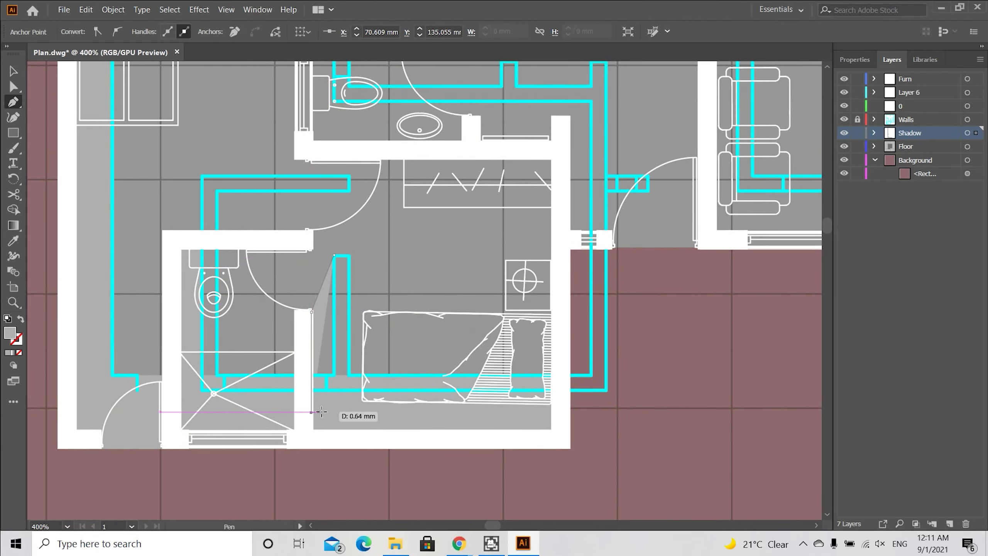
pyautogui.click(334, 411)
pyautogui.click(334, 255)
pyautogui.press('v')
pyautogui.click(676, 348)
# Draw a slanted shadow shape above the lower bathroom's top wall and align its corner anchor with the cyan outline
pyautogui.press('p')
pyautogui.click(349, 240)
pyautogui.click(312, 280)
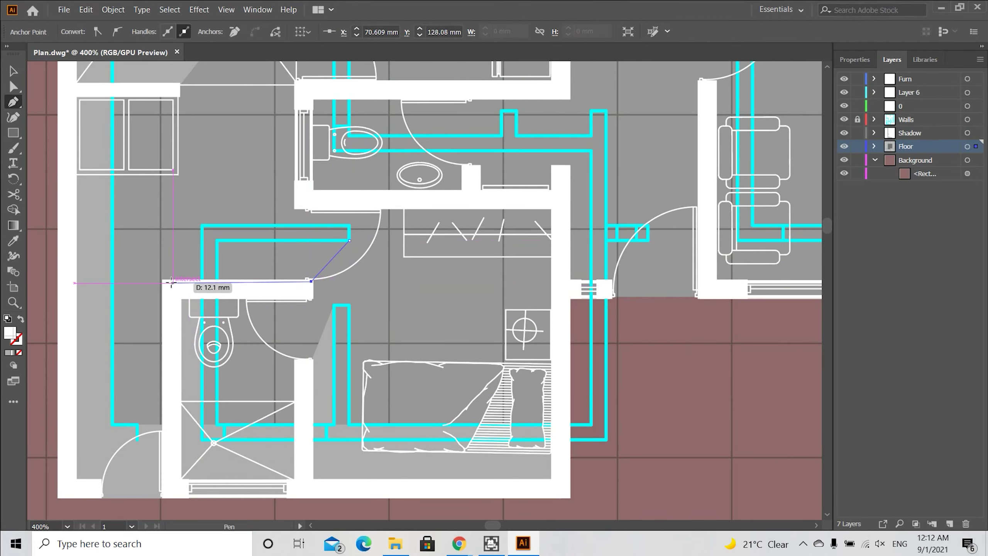
pyautogui.keyDown('shift'); pyautogui.click(163, 276); pyautogui.keyUp('shift')
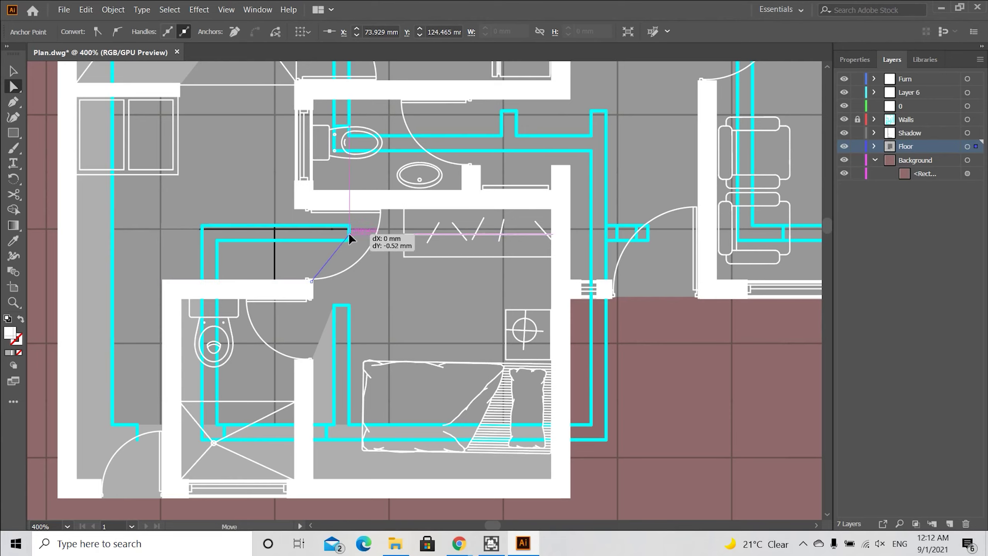
pyautogui.moveTo(349, 234); pyautogui.dragTo(349, 225)
# Move the lower bathroom's top wall shadow to the Shadow layer and sample the existing shadow grey as its fill
pyautogui.press('v')
pyautogui.click(854, 59)
pyautogui.click(886, 63)
pyautogui.moveTo(975, 145); pyautogui.dragTo(974, 133)
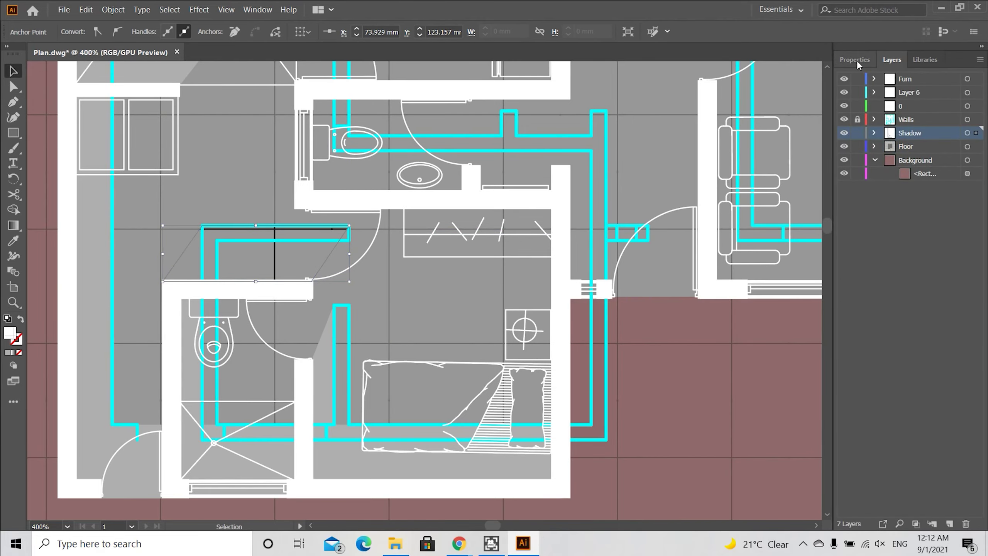
pyautogui.press('i')
pyautogui.click(95, 309)
pyautogui.press('v')
# Start a large shadow path along the cyan line above the X-marked room and down beside the kitchen sink wall
pyautogui.press('p')
pyautogui.moveTo(338, 167); pyautogui.dragTo(296, 280)
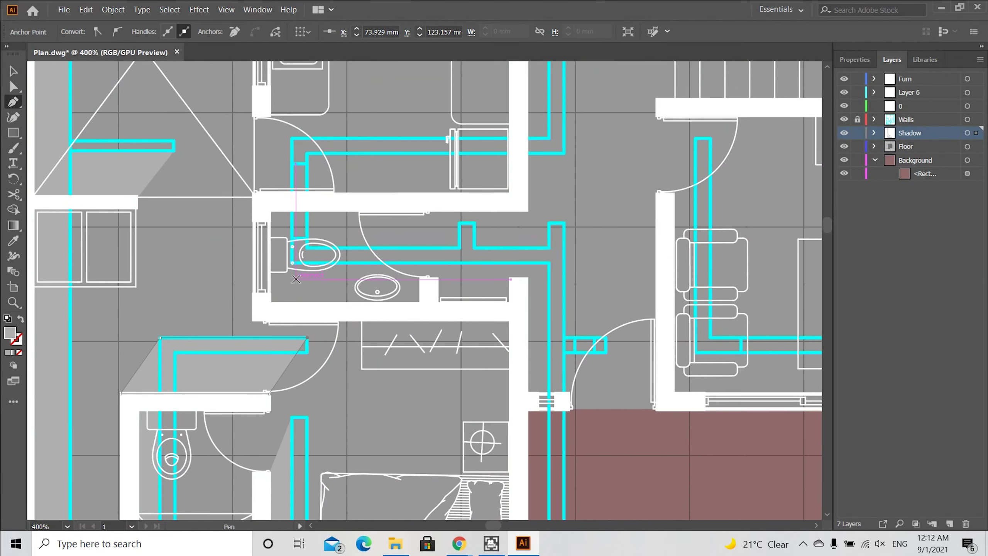
pyautogui.scroll(-2, 296, 279)
pyautogui.scroll(3, 245, 168)
pyautogui.click(142, 117)
pyautogui.keyDown('shift'); pyautogui.click(381, 115); pyautogui.keyUp('shift')
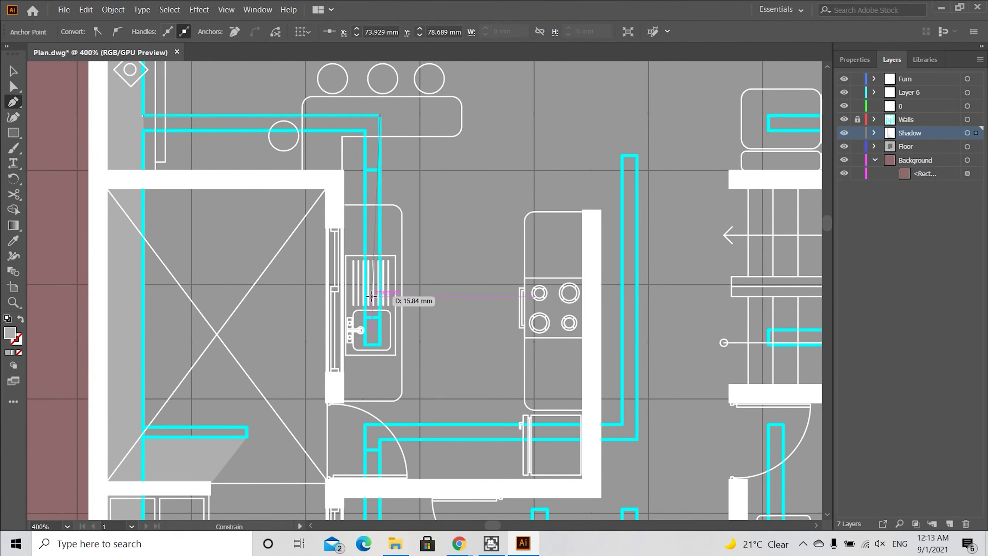
pyautogui.scroll(-5, 371, 296)
pyautogui.keyDown('shift'); pyautogui.click(380, 335); pyautogui.keyUp('shift')
# Extend the shadow path along the upper bathroom's cyan outline and around the offset wall end in the corridor
pyautogui.scroll(-2, 580, 338)
pyautogui.scroll(3, 585, 360)
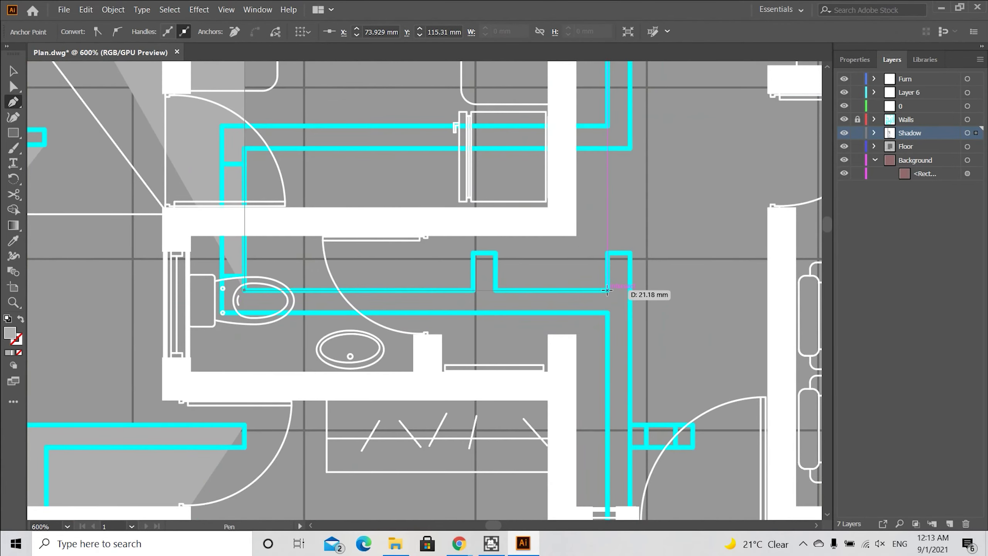
pyautogui.keyDown('shift'); pyautogui.click(608, 290); pyautogui.keyUp('shift')
pyautogui.keyDown('shift'); pyautogui.click(607, 252); pyautogui.keyUp('shift')
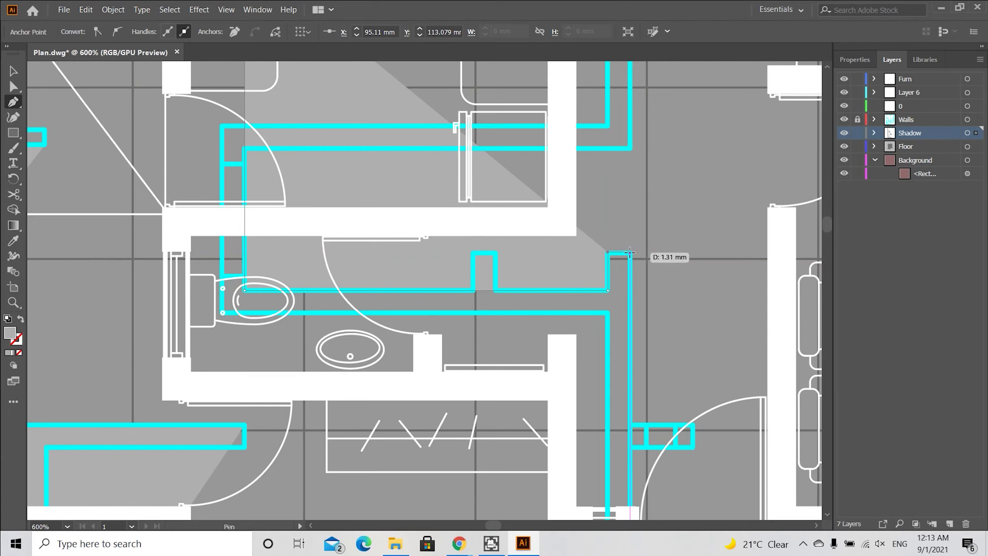
pyautogui.keyDown('shift'); pyautogui.click(630, 252); pyautogui.keyUp('shift')
# Extend the shadow path around the entrance door area and back along the upper bathroom's bottom wall
pyautogui.scroll(-2, 630, 253)
pyautogui.scroll(3, 592, 230)
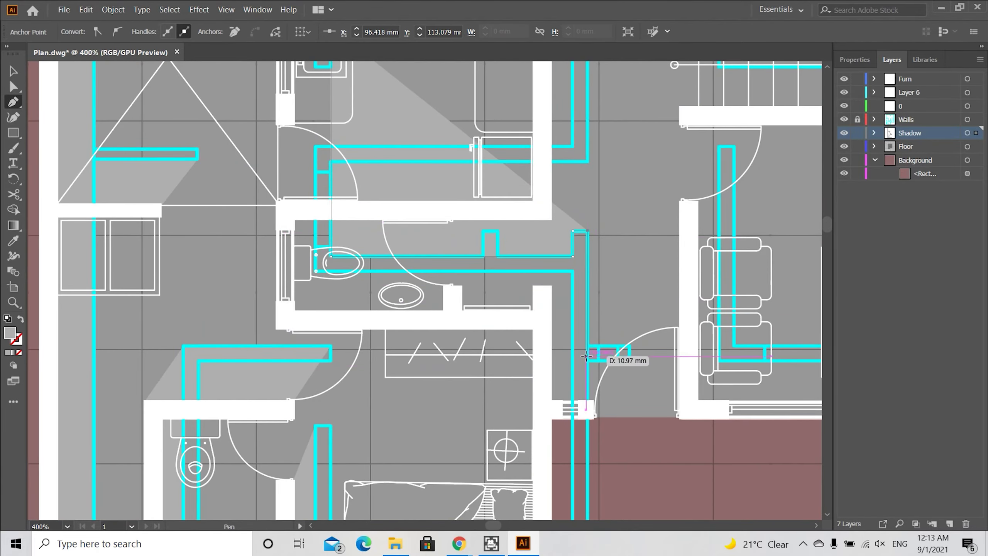
pyautogui.keyDown('shift'); pyautogui.click(687, 346); pyautogui.keyUp('shift')
pyautogui.keyDown('shift'); pyautogui.click(687, 418); pyautogui.keyUp('shift')
pyautogui.keyDown('shift'); pyautogui.click(534, 417); pyautogui.keyUp('shift')
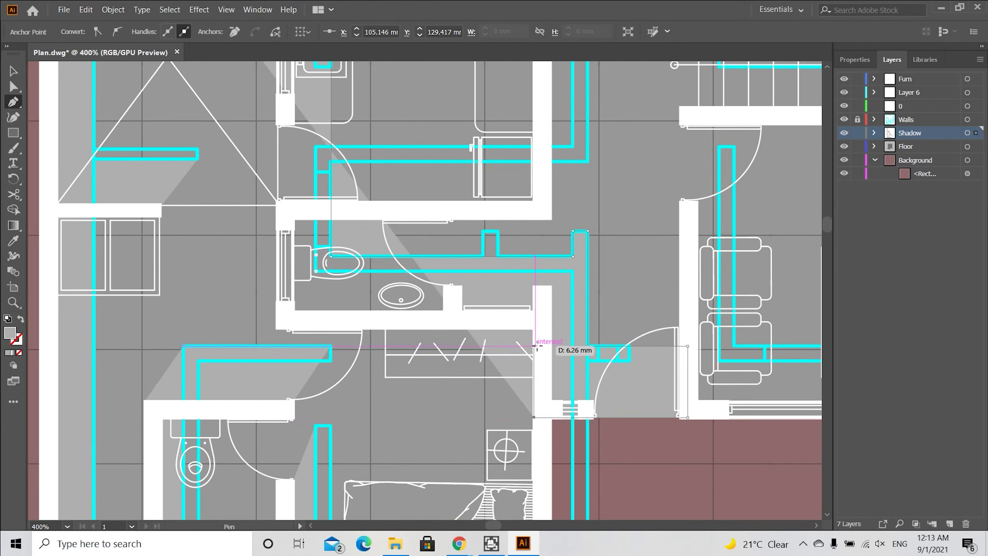
pyautogui.keyDown('shift'); pyautogui.click(535, 328); pyautogui.keyUp('shift')
pyautogui.keyDown('shift'); pyautogui.click(280, 328); pyautogui.keyUp('shift')
# Try to run the shadow path up to the X-marked room's upper corner and undo the last points
pyautogui.scroll(5, 280, 329)
pyautogui.keyDown('shift'); pyautogui.click(277, 206); pyautogui.keyUp('shift')
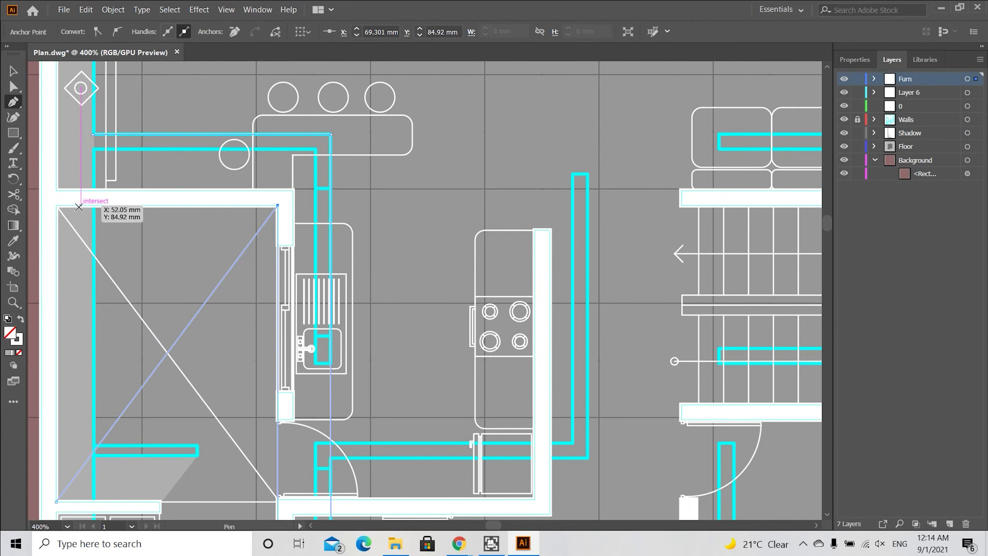
pyautogui.click(94, 205)
pyautogui.hotkey('ctrl', 'z')
pyautogui.hotkey('ctrl', 'z')
pyautogui.hotkey('ctrl', 'z')
# Continue the large shadow path past the X-marked room's upper corner and along its top wall, and close it at the start
pyautogui.scroll(-4, 234, 207)
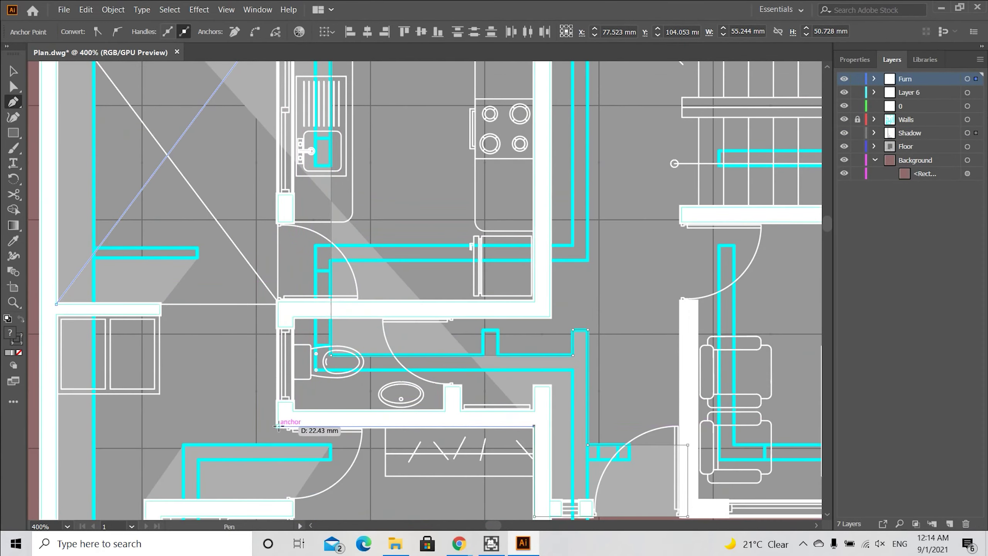
pyautogui.scroll(3, 278, 422)
pyautogui.scroll(-5, 269, 435)
pyautogui.scroll(5, 264, 295)
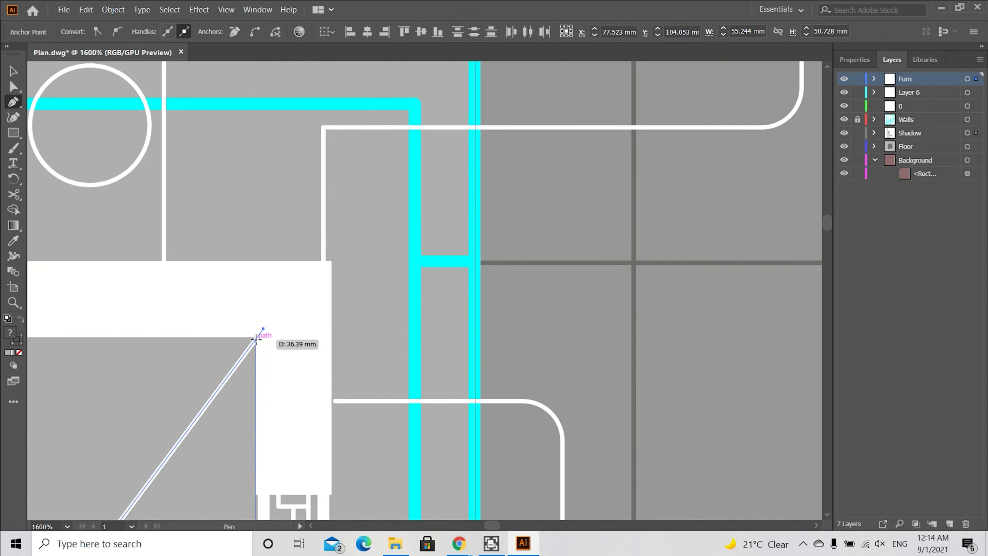
pyautogui.scroll(4, 259, 333)
pyautogui.click(243, 356)
pyautogui.scroll(-8, 243, 355)
pyautogui.scroll(3, 196, 331)
pyautogui.click(259, 348)
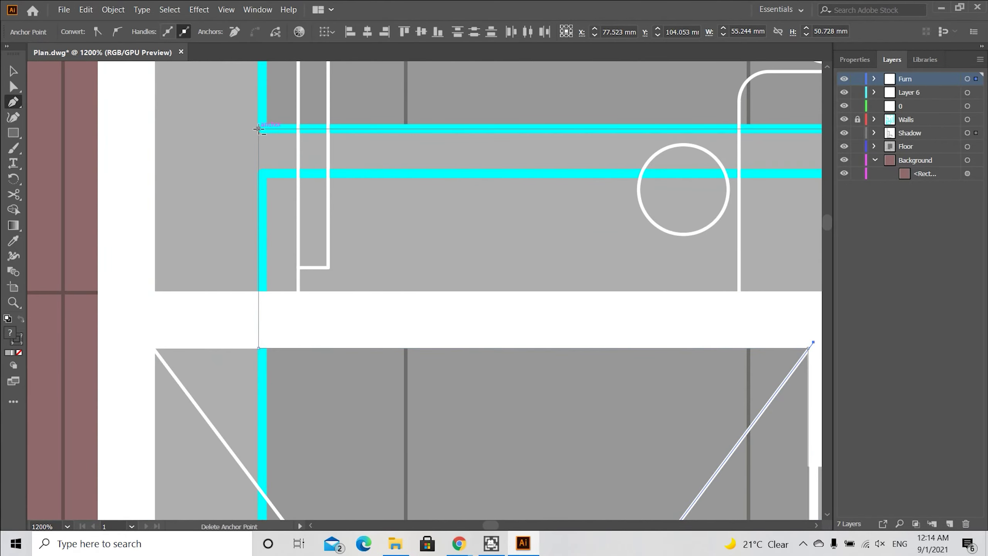
# Deselect the shadow and toggle the Walls layer's visibility to examine the shadow coverage
pyautogui.scroll(-6, 258, 128)
pyautogui.press('v')
pyautogui.click(193, 300)
pyautogui.click(846, 121)
pyautogui.click(846, 120)
# On the Shadow layer, draw a small closed slanted shadow at the corridor end of the wall beside the upper bathroom
pyautogui.scroll(3, 430, 350)
pyautogui.click(909, 132)
pyautogui.press('p')
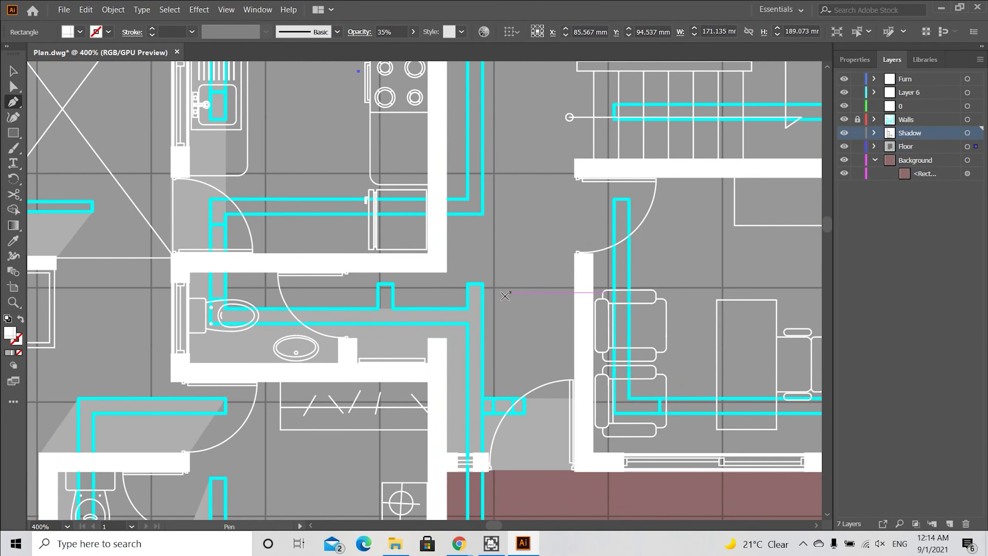
pyautogui.scroll(1, 475, 306)
pyautogui.click(466, 284)
pyautogui.click(406, 356)
pyautogui.click(405, 413)
pyautogui.click(475, 412)
pyautogui.click(475, 273)
pyautogui.click(466, 273)
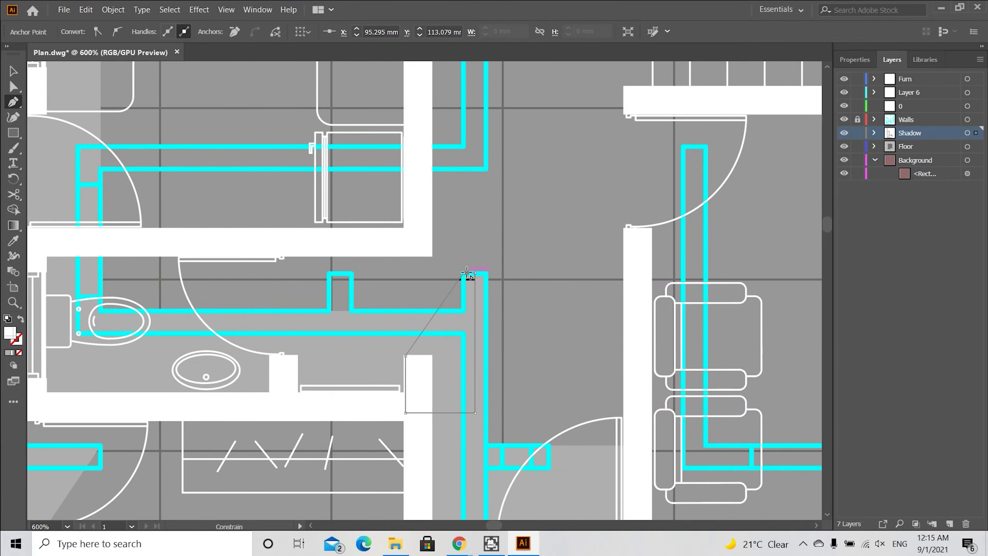
# Fill the small corridor wall-end shadow with the grey sampled from an existing shadow and deselect it
pyautogui.press('i')
pyautogui.click(364, 362)
pyautogui.press('v')
pyautogui.click(361, 331)
# Start a Pen shadow path along the office's lower cyan line and up its left side to the top wall
pyautogui.scroll(-3, 360, 323)
pyautogui.scroll(2, 507, 334)
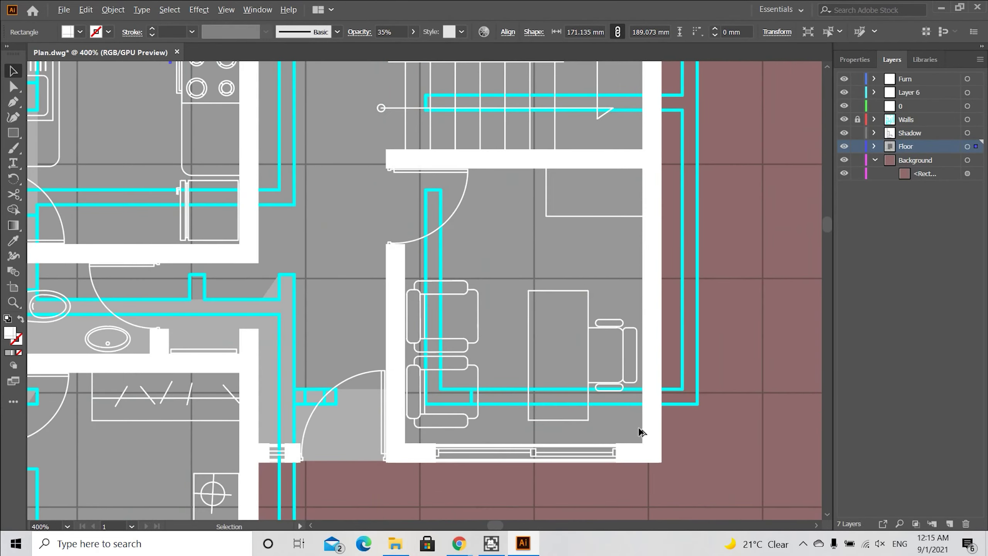
pyautogui.press('p')
pyautogui.scroll(2, 636, 426)
pyautogui.click(653, 382)
pyautogui.click(219, 383)
pyautogui.scroll(-3, 341, 432)
pyautogui.scroll(1, 296, 262)
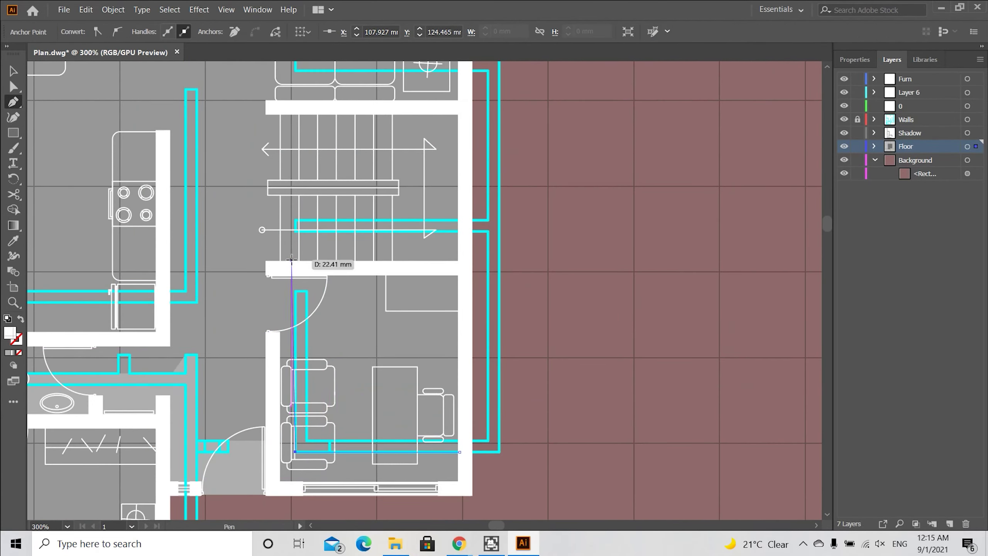
pyautogui.click(295, 268)
# Continue the office shadow path around the outer left and bottom walls and close it at the right wall
pyautogui.click(267, 493)
pyautogui.click(466, 493)
pyautogui.scroll(4, 467, 466)
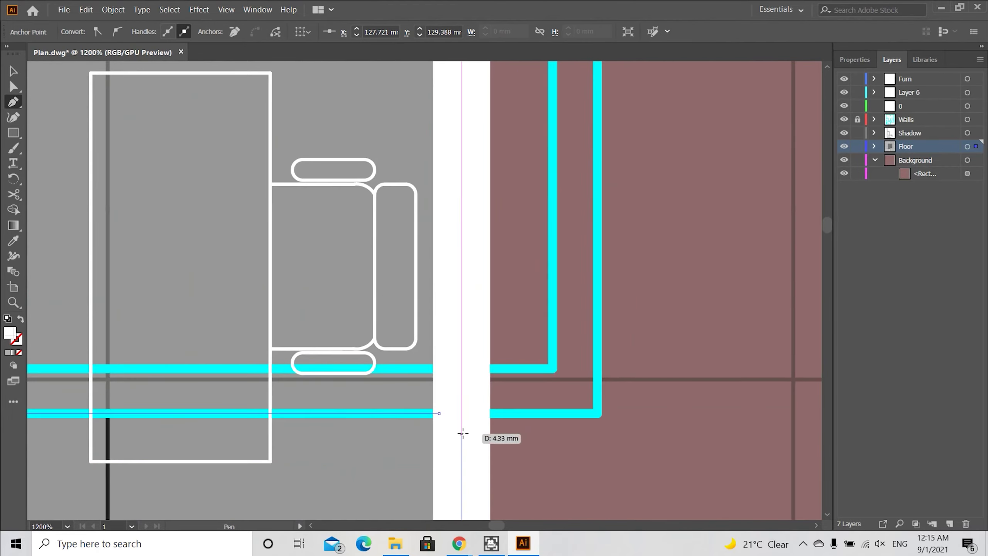
pyautogui.click(463, 413)
pyautogui.click(440, 413)
# Fill the office shadow with the grey sampled from an existing shadow and deselect it
pyautogui.press('v')
pyautogui.scroll(-3, 439, 417)
pyautogui.press('i')
pyautogui.click(259, 422)
pyautogui.press('v')
pyautogui.scroll(3, 426, 473)
pyautogui.scroll(-4, 439, 475)
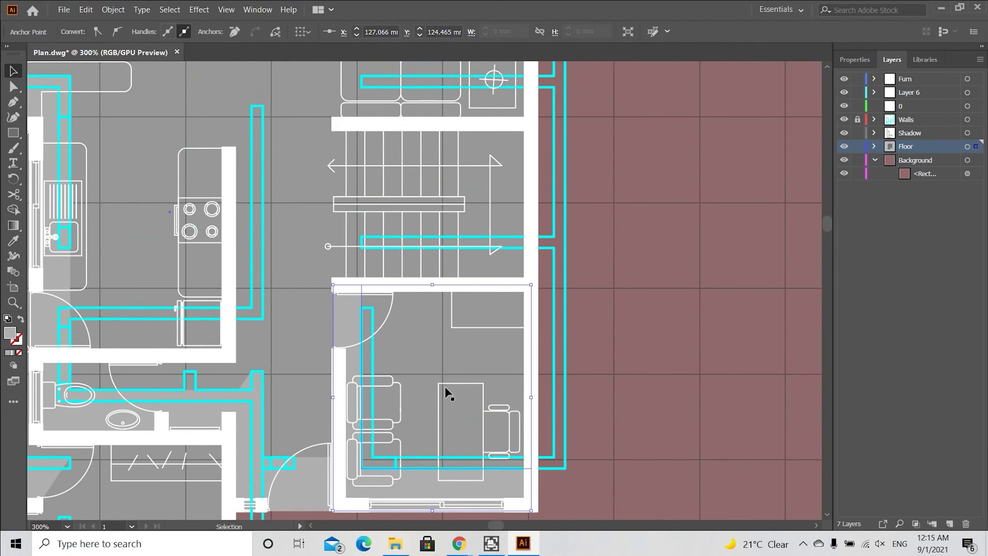
pyautogui.click(620, 324)
# Draw a closed slanted shadow shape above the wall between the stairs and the office, following the cyan outline
pyautogui.scroll(2, 338, 248)
pyautogui.click(444, 323)
pyautogui.hotkey('ctrl', 'shift', 'a')
pyautogui.press('p')
pyautogui.click(387, 226)
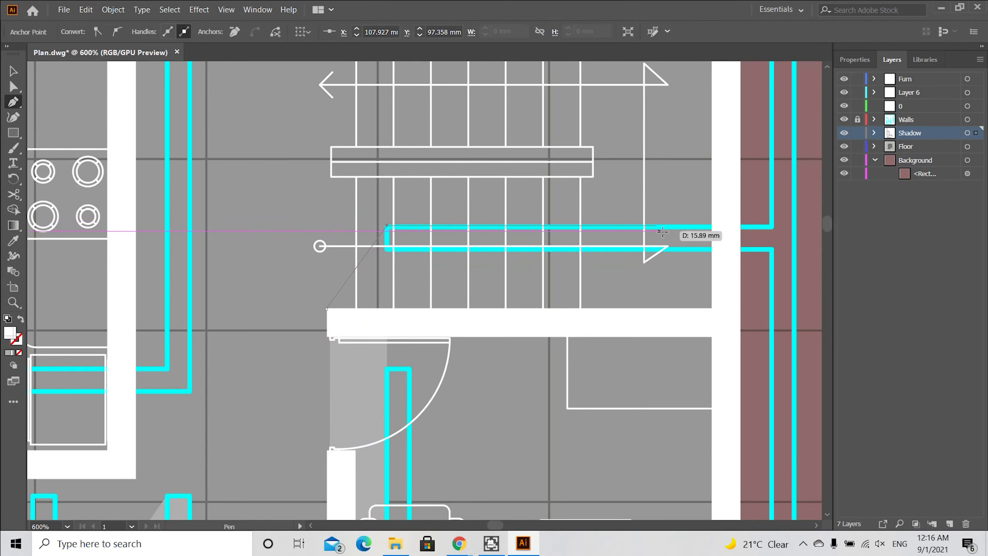
pyautogui.click(723, 226)
pyautogui.click(723, 318)
pyautogui.click(326, 319)
pyautogui.click(326, 309)
# Fill the lower stair wall shadow with the sampled shadow grey and adjust its left edge to the wall end
pyautogui.press('i')
pyautogui.click(362, 368)
pyautogui.press('v')
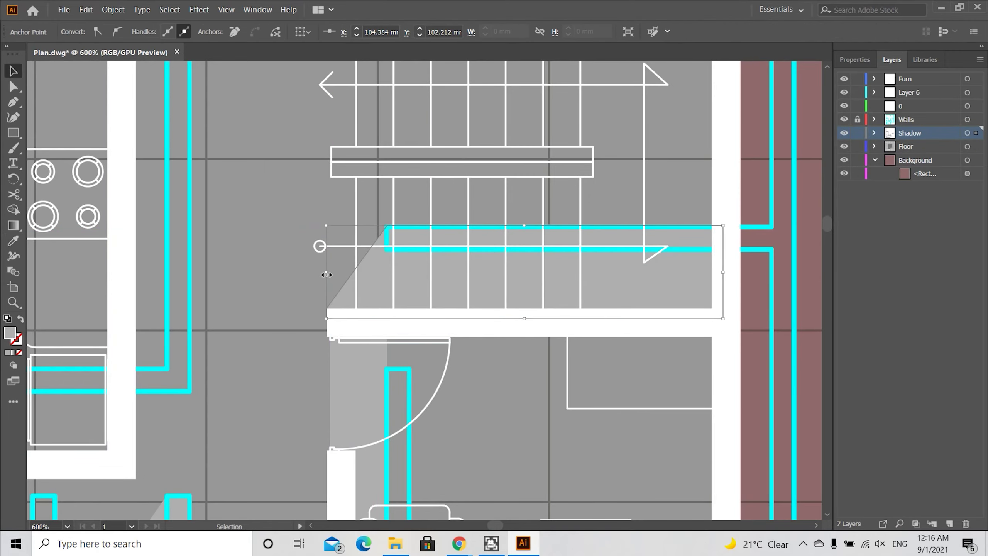
pyautogui.moveTo(326, 273); pyautogui.dragTo(330, 274)
pyautogui.press('a')
pyautogui.scroll(3, 395, 244)
pyautogui.press('v')
# Duplicate the stair wall shadow onto the wall above the stairs, at about X 116.1 mm, Y 81.3 mm
pyautogui.scroll(-5, 389, 361)
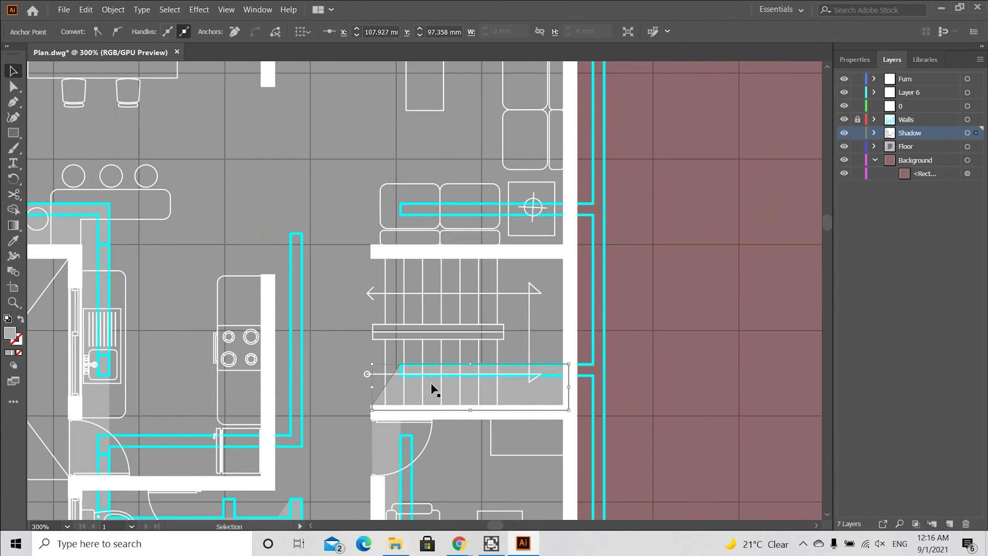
pyautogui.keyDown('alt'); pyautogui.moveTo(431, 384); pyautogui.dragTo(429, 225); pyautogui.keyUp('alt')
pyautogui.scroll(2, 428, 225)
pyautogui.scroll(-4, 500, 263)
pyautogui.scroll(2, 399, 375)
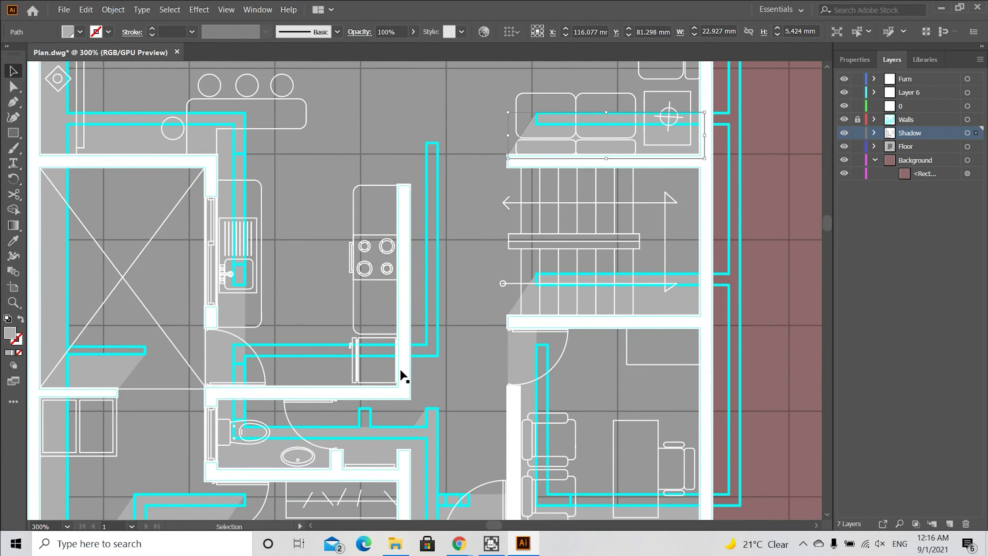
# Draw a slanted shadow shape on the Shadow layer beside the kitchen's stove wall, from the wall's upper end to its lower corner, following the cyan outline
pyautogui.press('p')
pyautogui.scroll(2, 414, 149)
pyautogui.click(408, 228)
pyautogui.press('v')
pyautogui.click(513, 204)
pyautogui.click(917, 134)
pyautogui.press('p')
pyautogui.click(462, 146)
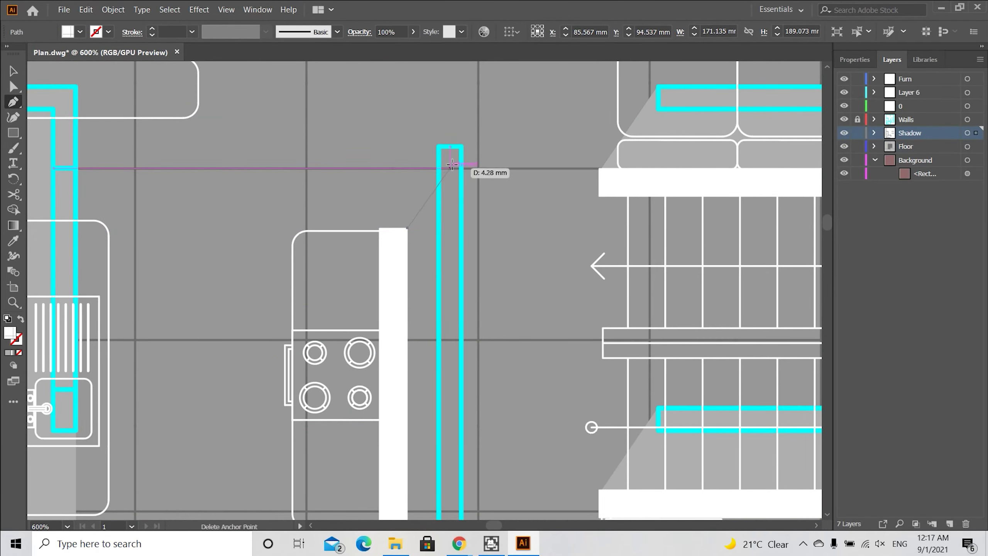
pyautogui.scroll(-5, 461, 351)
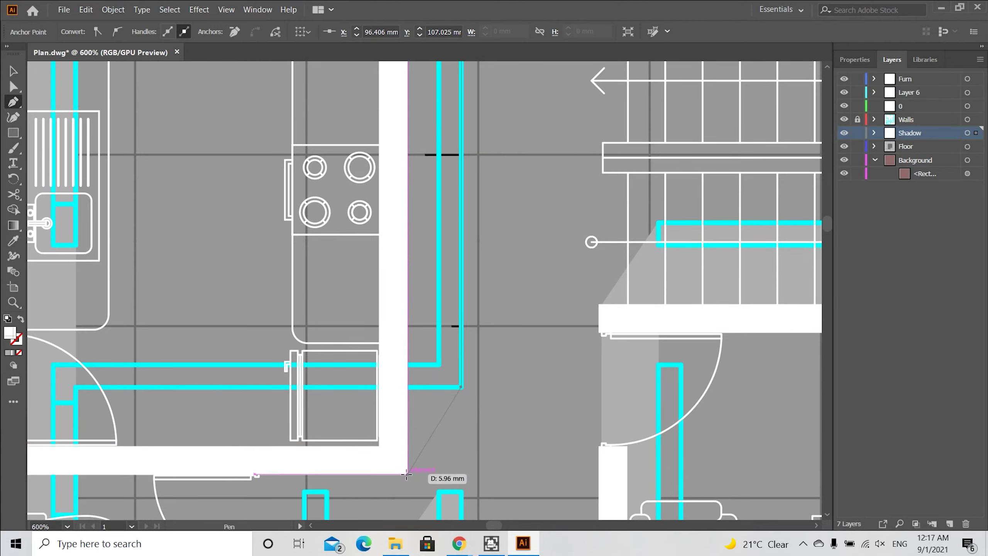
pyautogui.click(406, 474)
# Fill the stove wall shadow with the grey sampled from the existing stair wall shadow
pyautogui.scroll(3, 400, 323)
pyautogui.press('i')
pyautogui.click(649, 435)
pyautogui.press('v')
pyautogui.scroll(-4, 517, 367)
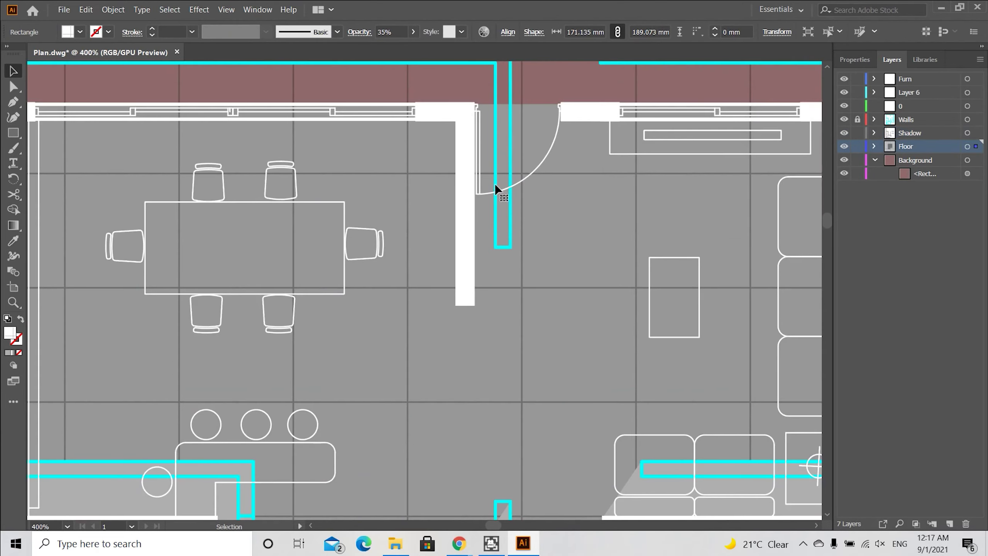
# Draw a slanted shadow shape on the Shadow layer beside the short wall at the entrance door, following the cyan outline
pyautogui.click(910, 133)
pyautogui.press('p')
pyautogui.scroll(2, 470, 304)
pyautogui.click(471, 309)
pyautogui.click(512, 192)
pyautogui.scroll(5, 512, 155)
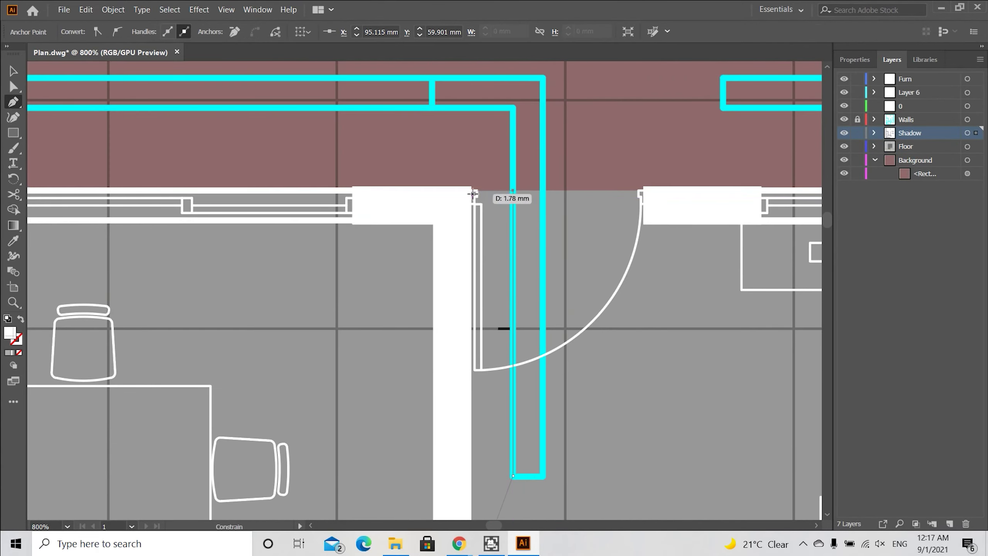
pyautogui.scroll(-3, 473, 193)
pyautogui.hotkey('ctrl', '0')
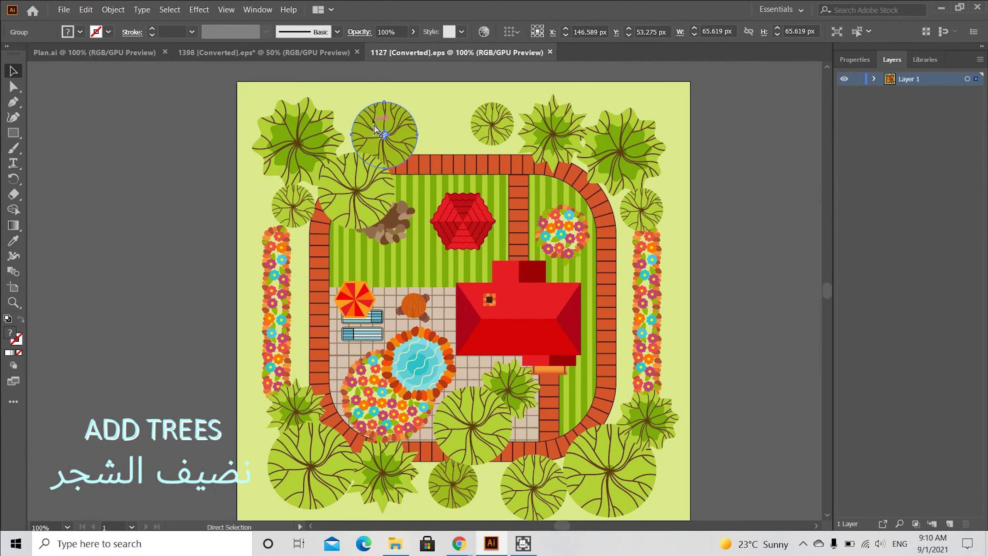
# Create a layer named Trees in Plan.ai and paste the copied round tree beside the house at about X 21.6 mm, Y 53.7 mm
pyautogui.click(95, 52)
pyautogui.click(980, 59)
pyautogui.click(966, 68)
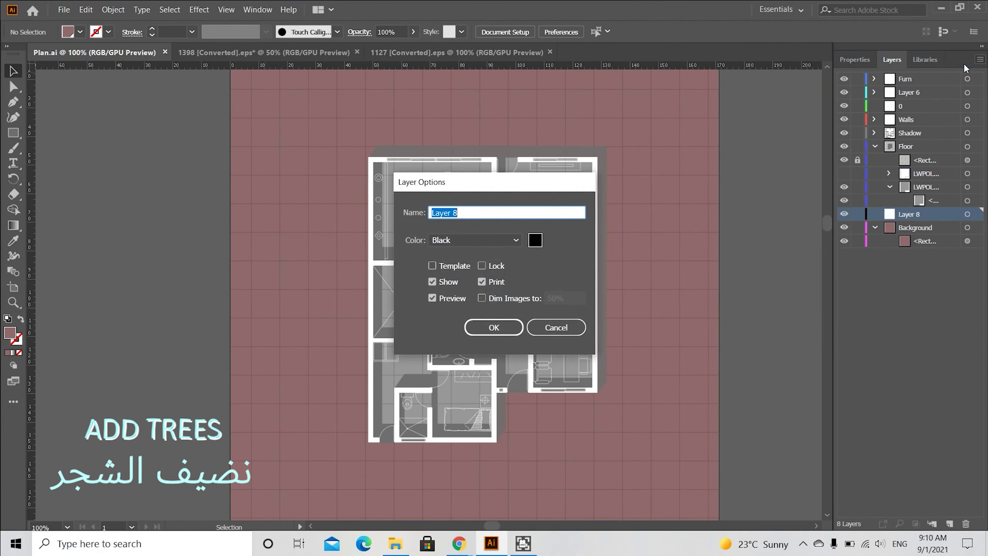
pyautogui.write('Trees')
pyautogui.press('Return')
pyautogui.hotkey('ctrl', 'v')
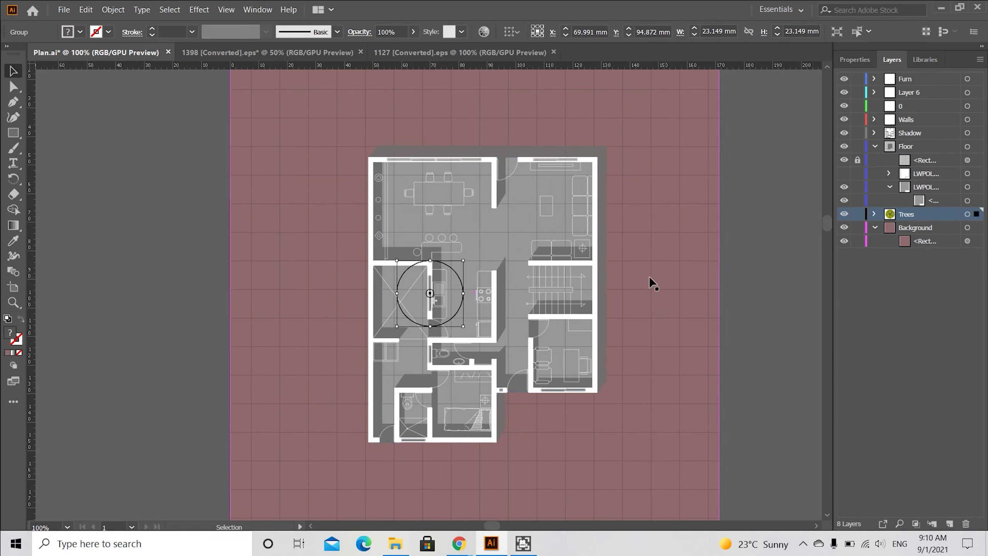
pyautogui.moveTo(360, 293); pyautogui.dragTo(296, 176)
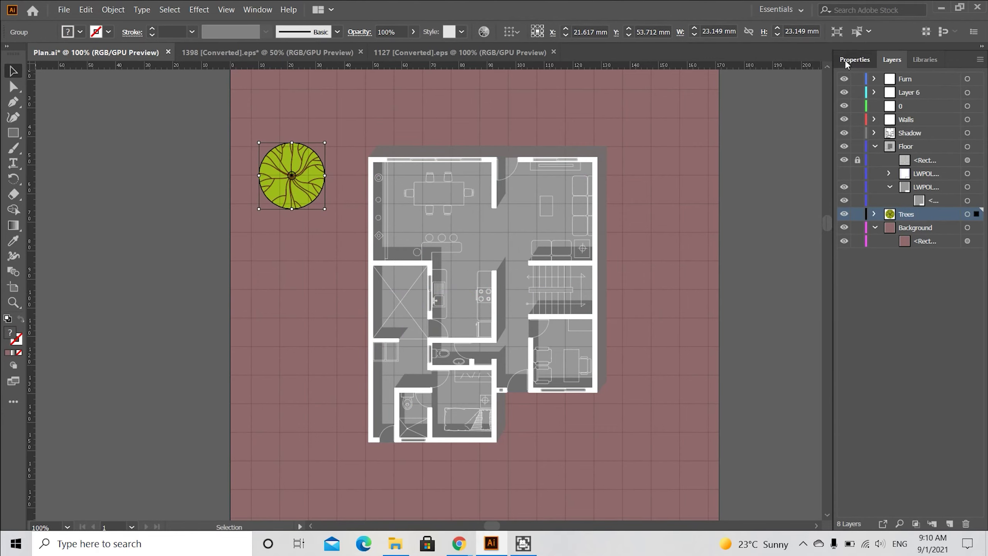
# Isolate the pasted tree group and fill its circle with the colour sampled from the background rectangle
pyautogui.click(846, 61)
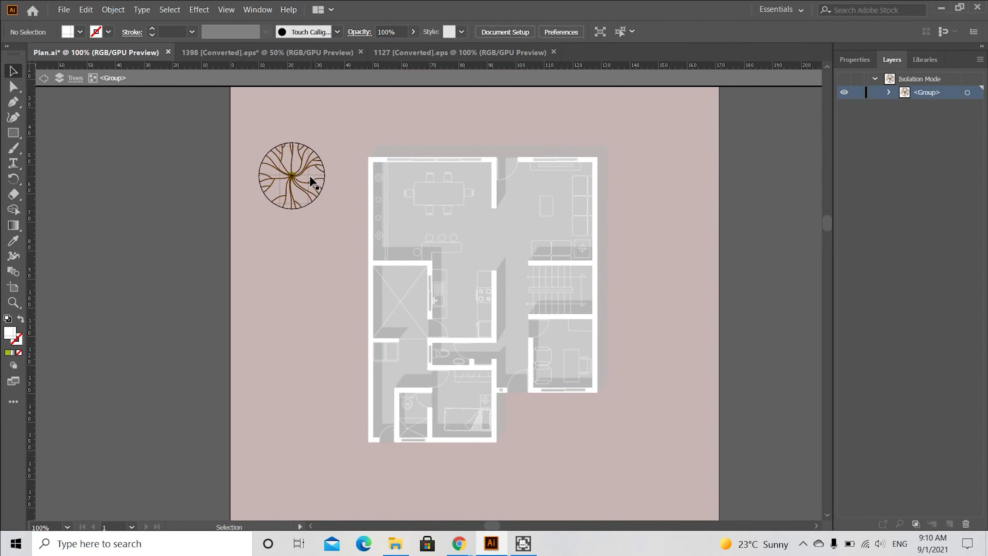
pyautogui.click(311, 181)
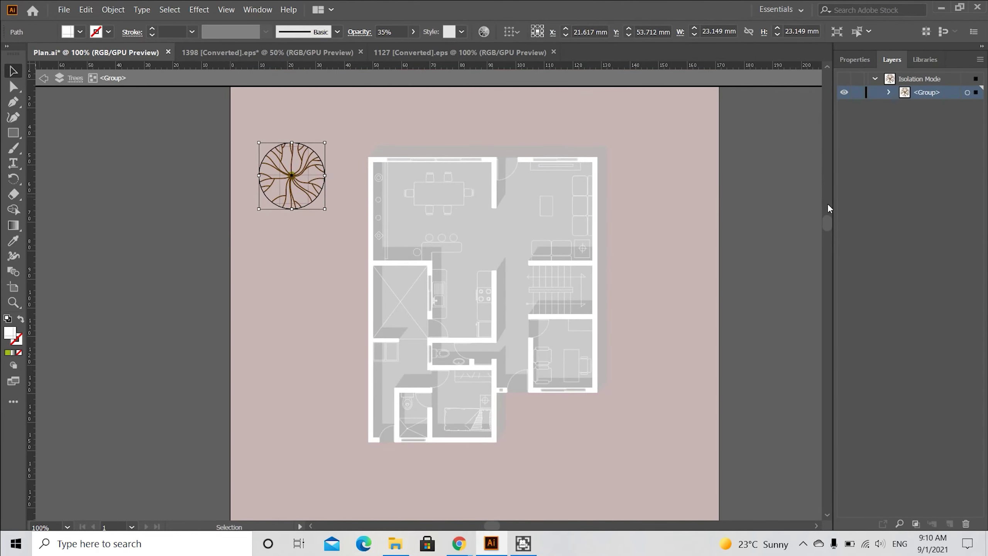
pyautogui.click(696, 231)
pyautogui.click(849, 61)
pyautogui.click(840, 201)
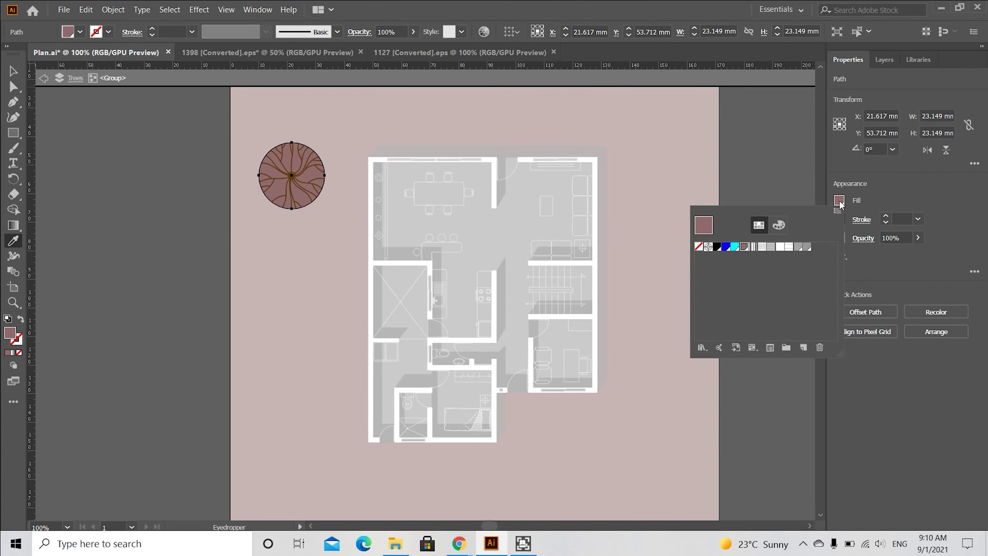
pyautogui.click(803, 350)
pyautogui.click(554, 363)
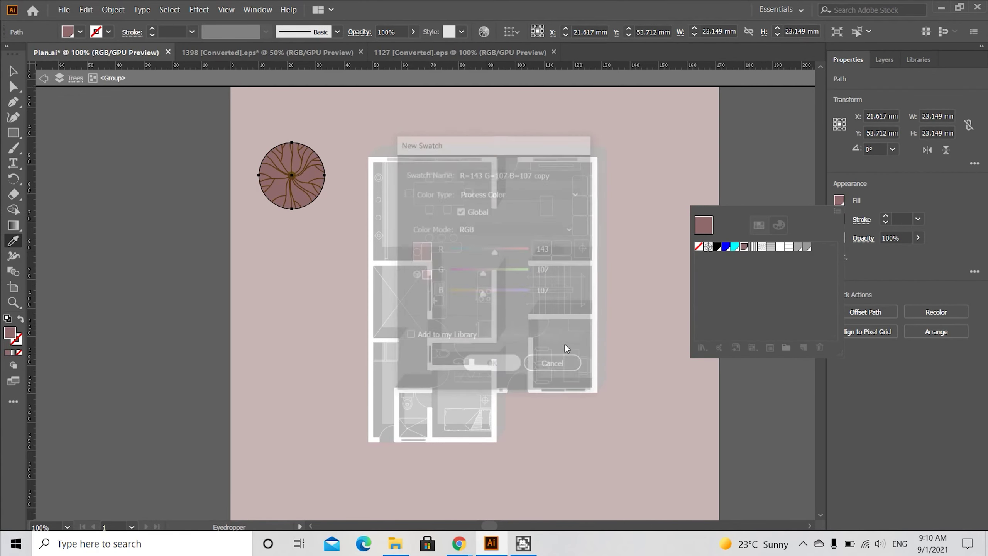
# Set the tree circle's fill to hex colour 996666
pyautogui.click(779, 225)
pyautogui.doubleClick(812, 313)
pyautogui.write('996666')
pyautogui.press('Return')
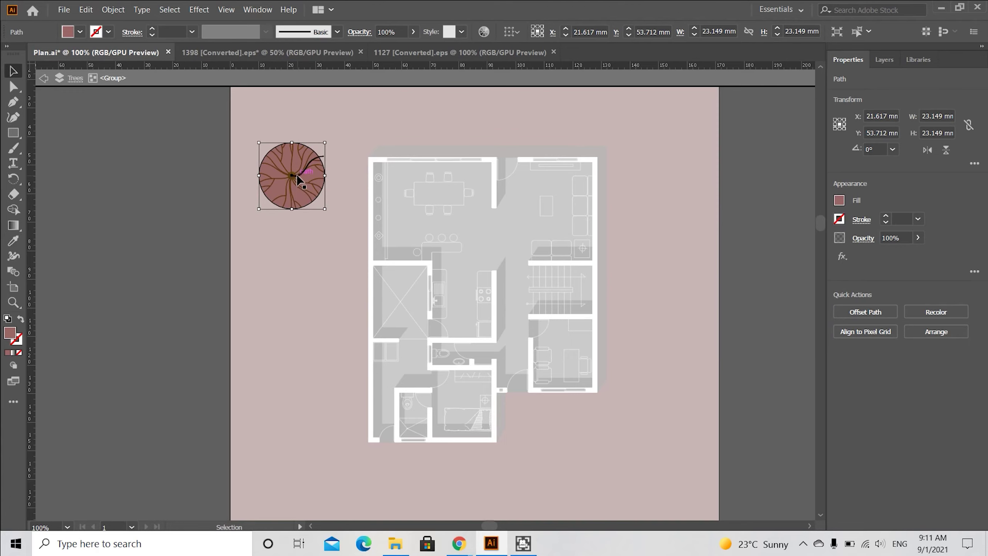
# Select the tree's branches and centre circle together and remove their fill
pyautogui.click(323, 197)
pyautogui.keyDown('shift'); pyautogui.click(309, 177); pyautogui.keyUp('shift')
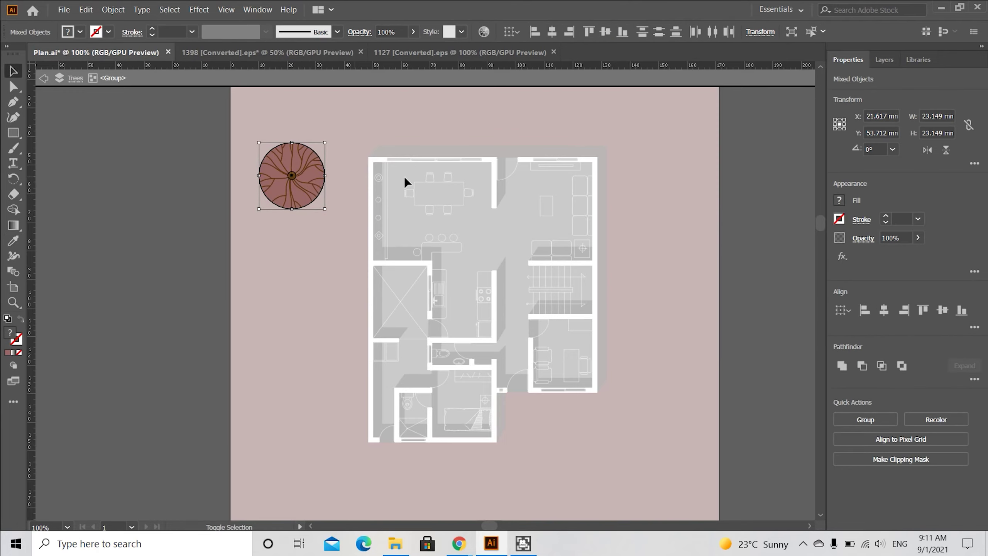
pyautogui.keyDown('alt'); pyautogui.scroll(4, 306, 184); pyautogui.keyUp('alt')
pyautogui.click(839, 201)
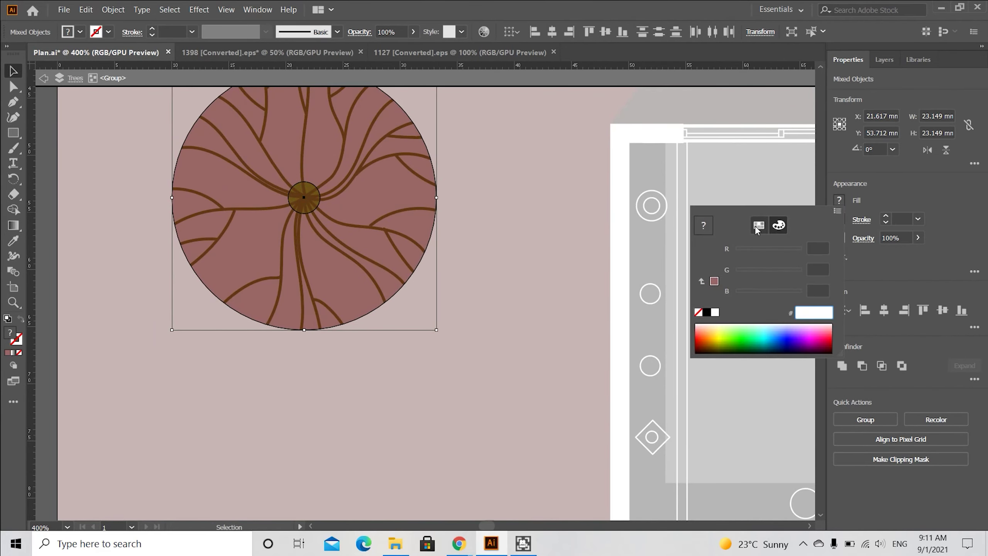
pyautogui.click(759, 226)
pyautogui.click(698, 246)
# Give the tree's branches and centre a white FFFFFF stroke and save that white as a swatch
pyautogui.click(840, 219)
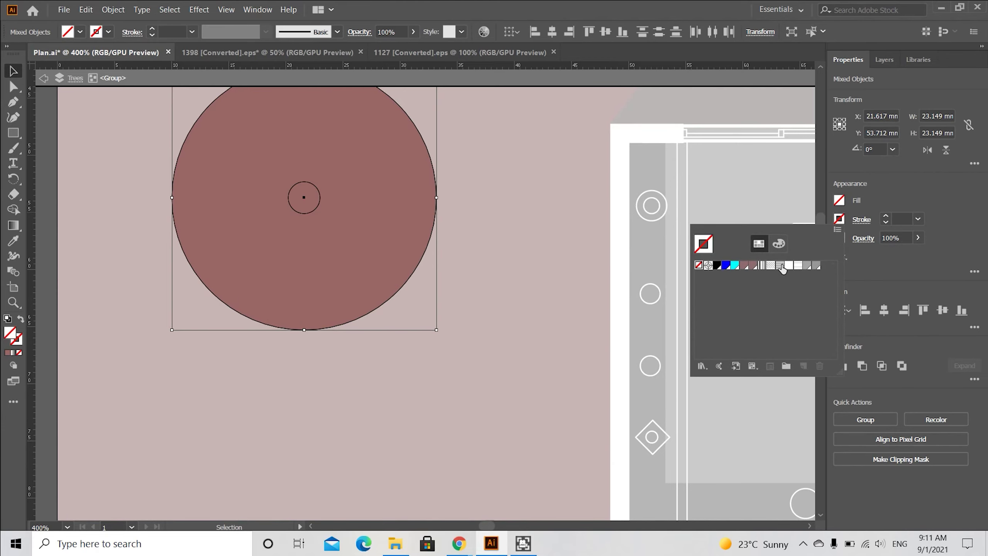
pyautogui.click(779, 243)
pyautogui.click(812, 327)
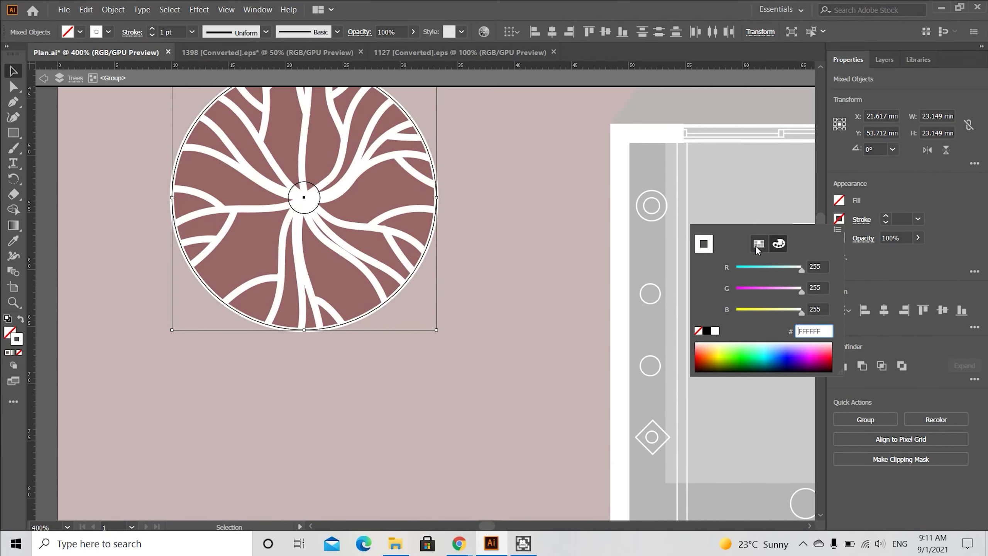
pyautogui.click(758, 243)
pyautogui.click(805, 369)
pyautogui.click(498, 366)
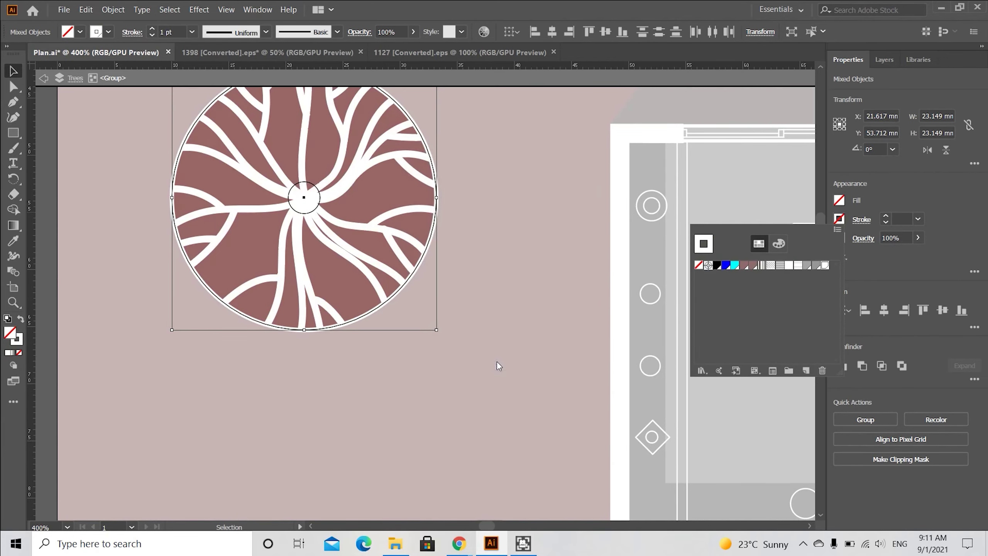
# Set the stroke weight of the tree's branches to 0.25 pt and leave the group's isolation mode
pyautogui.click(903, 219)
pyautogui.click(918, 219)
pyautogui.click(935, 234)
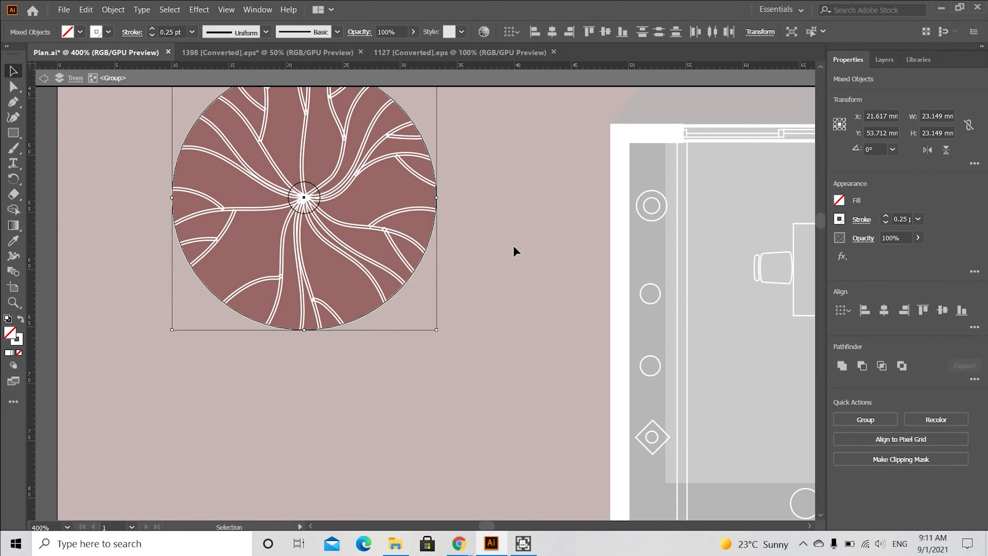
pyautogui.click(525, 306)
pyautogui.doubleClick(483, 324)
pyautogui.scroll(-4, 161, 319)
pyautogui.scroll(2, 220, 272)
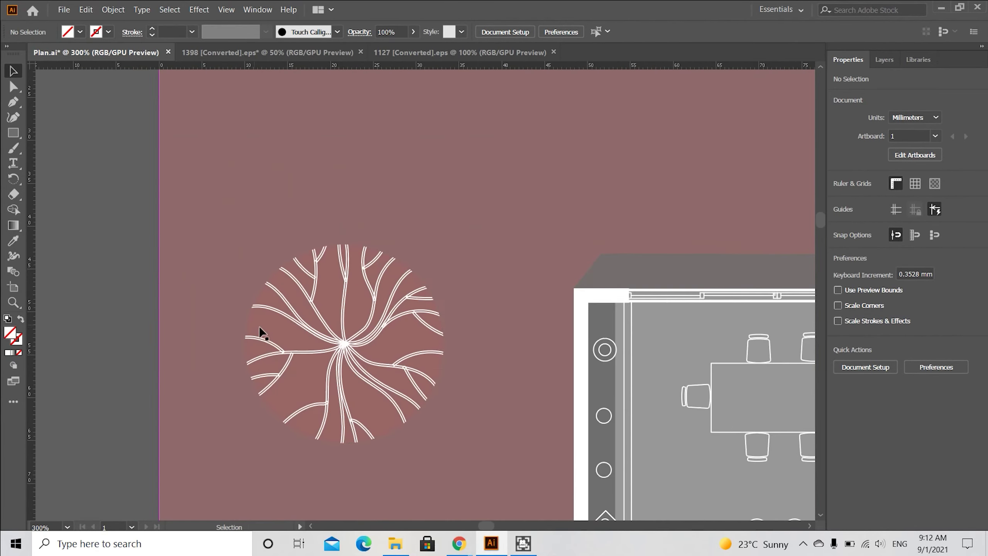
pyautogui.scroll(-2, 48, 212)
pyautogui.scroll(-1, 621, 177)
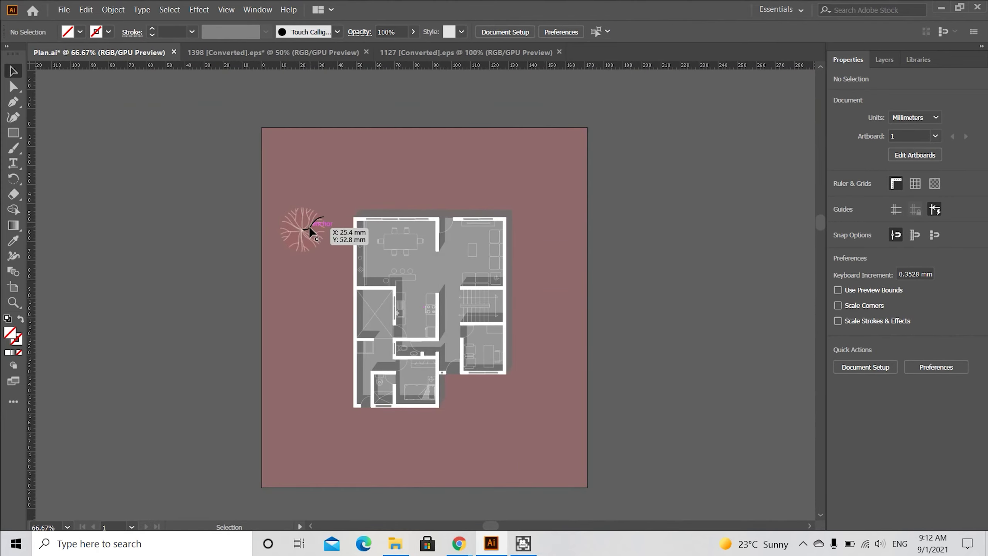
# Isolate the tree group again, remove the fill of its large circle and leave isolation mode
pyautogui.doubleClick(309, 229)
pyautogui.scroll(4, 309, 231)
pyautogui.click(313, 233)
pyautogui.click(838, 201)
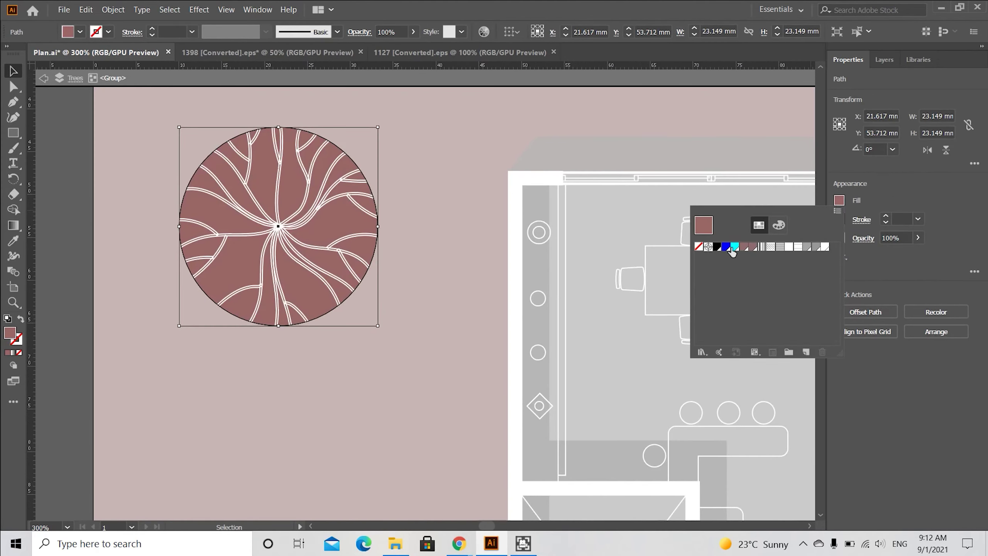
pyautogui.click(698, 247)
pyautogui.doubleClick(450, 248)
pyautogui.click(451, 249)
pyautogui.scroll(-4, 257, 219)
pyautogui.scroll(1, 179, 171)
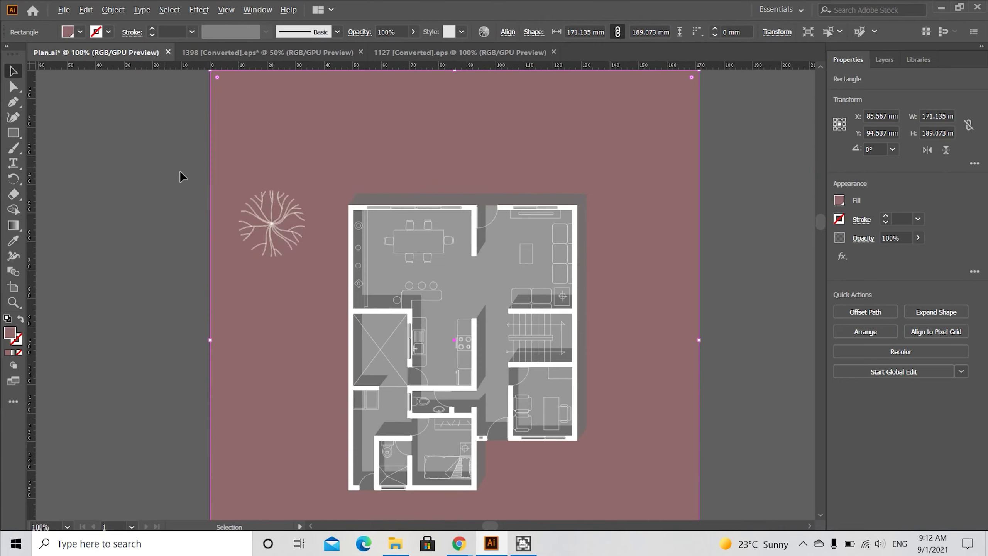
pyautogui.scroll(-1, 268, 223)
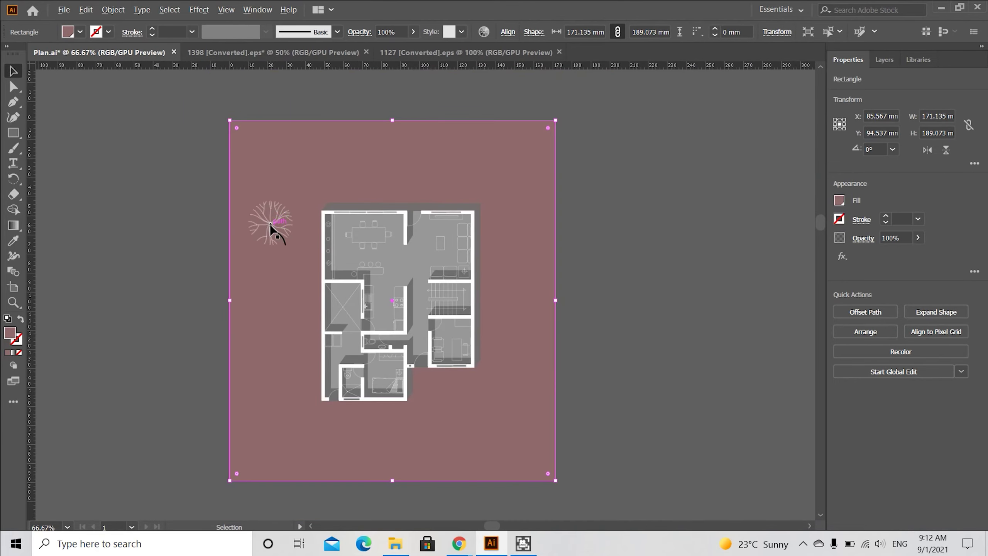
# Duplicate the tree above the original near the background's upper edge and enlarge the copy to about 31.3 mm
pyautogui.moveTo(270, 224); pyautogui.dragTo(281, 147)
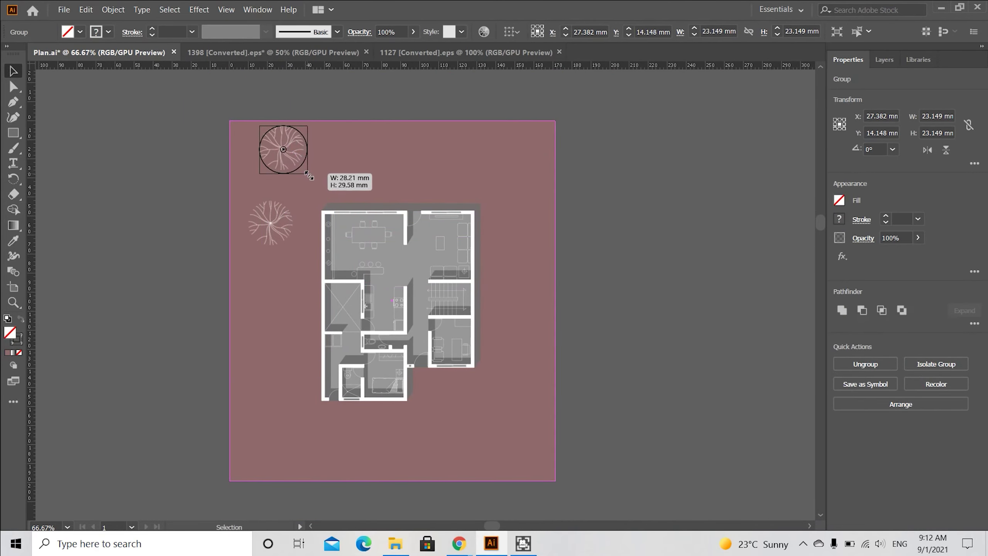
pyautogui.moveTo(308, 177)
pyautogui.mouseDown()
pyautogui.moveTo(317, 191)
pyautogui.moveTo(311, 180)
pyautogui.mouseUp()
pyautogui.click(347, 109)
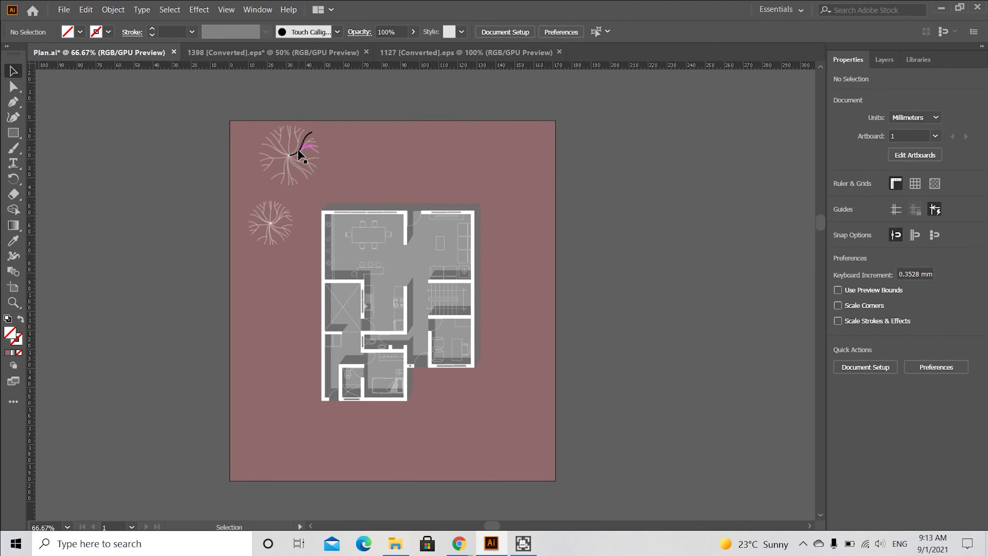
# Copy the large tree to the background's upper-right corner and lower-right area, and shift the two trees on the left side down and outward
pyautogui.moveTo(530, 150); pyautogui.dragTo(530, 151)
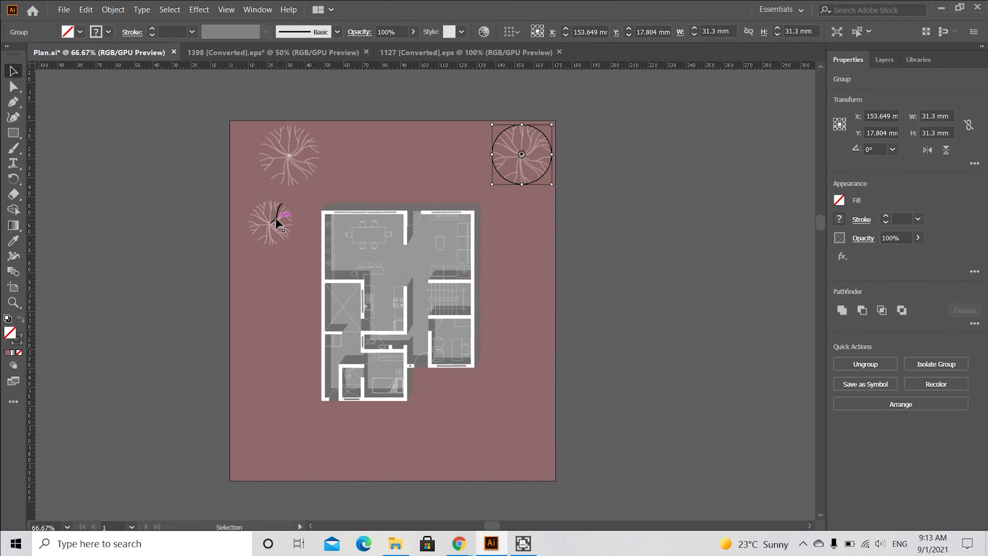
pyautogui.moveTo(285, 166); pyautogui.dragTo(269, 183)
pyautogui.moveTo(265, 223); pyautogui.dragTo(252, 235)
pyautogui.moveTo(521, 155); pyautogui.dragTo(509, 447)
pyautogui.moveTo(522, 423); pyautogui.dragTo(492, 412)
pyautogui.click(626, 358)
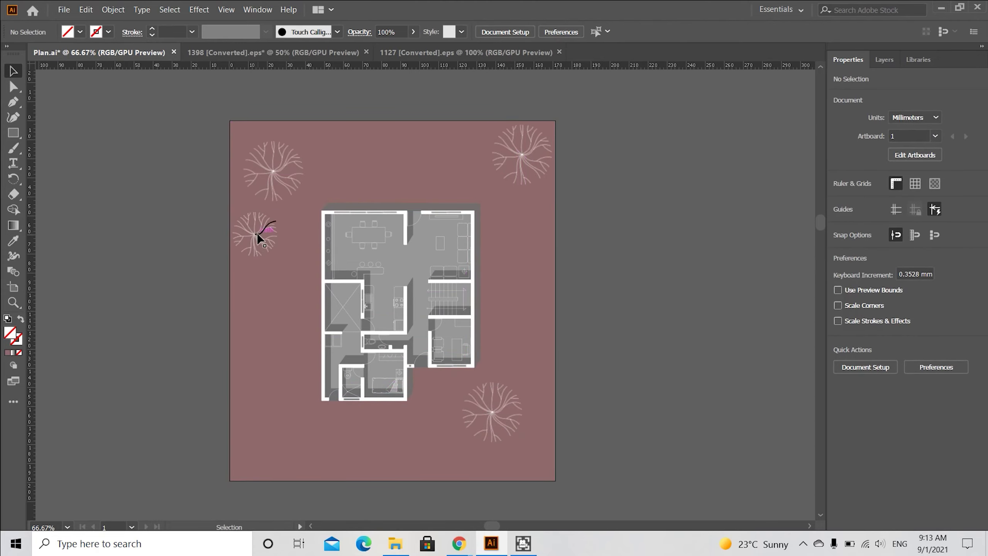
# Copy the smaller left tree to the bottom edge, the lower left and the upper right, reducing the upper-right copy to about 17.3 mm
pyautogui.moveTo(257, 233); pyautogui.dragTo(426, 456)
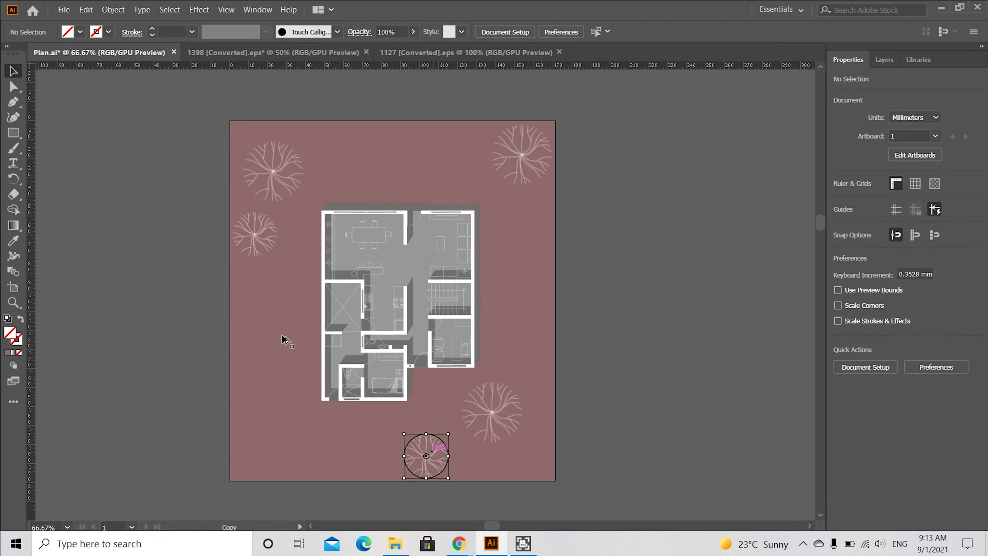
pyautogui.moveTo(263, 235); pyautogui.dragTo(463, 203)
pyautogui.click(500, 190)
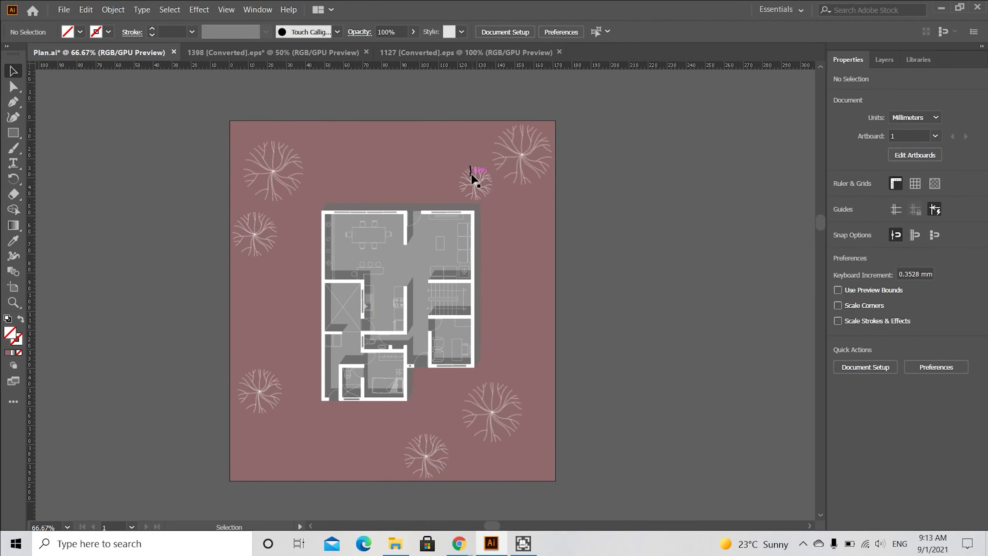
# Show the grid rectangle in the Floor layer and copy the smallest tree below the house to about X 37.3 mm, Y 166 mm
pyautogui.press('F7')
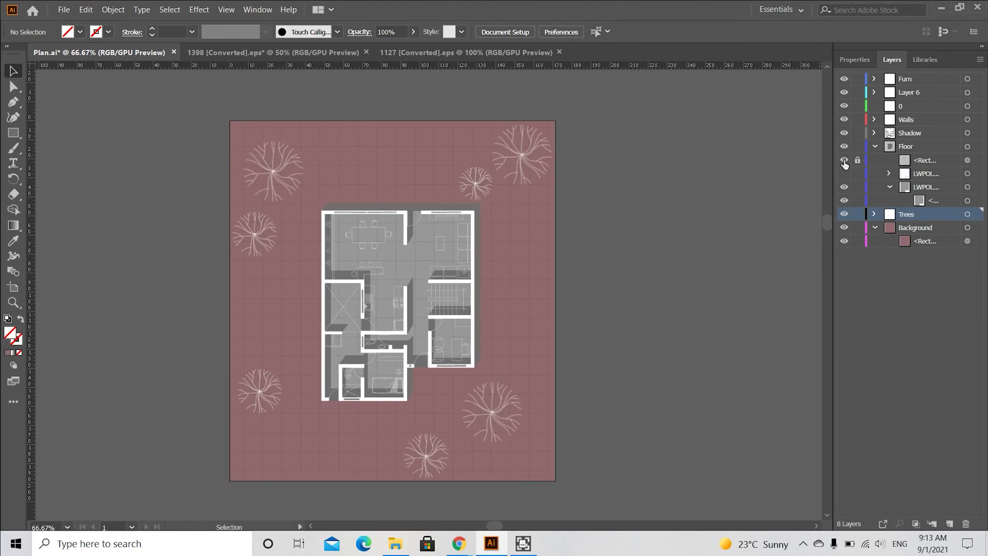
pyautogui.press('F7')
pyautogui.moveTo(478, 180); pyautogui.dragTo(305, 445)
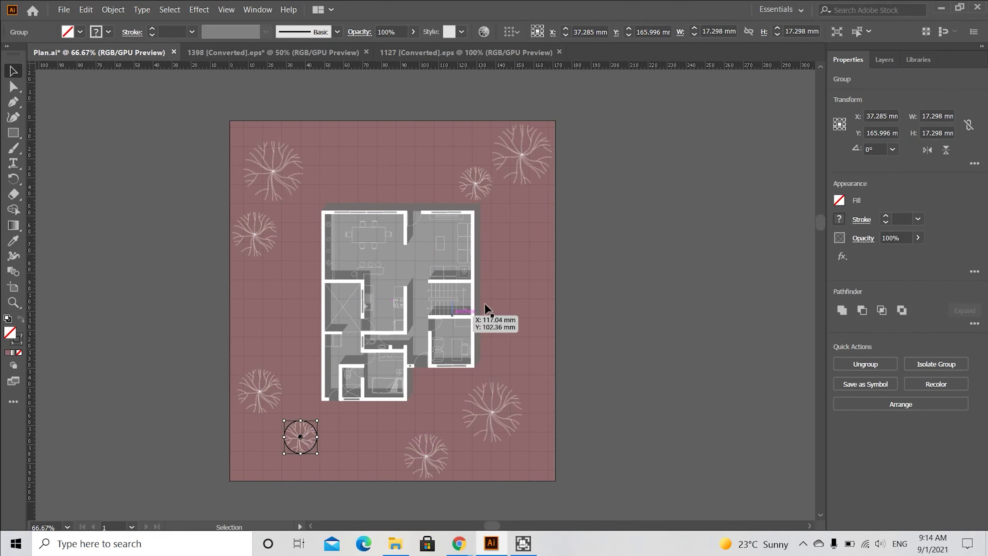
pyautogui.click(607, 290)
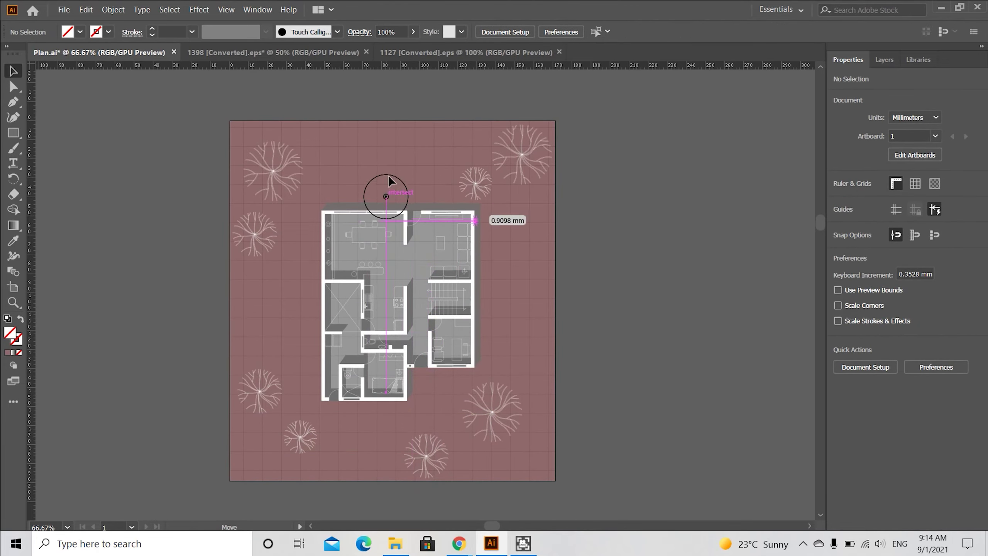
# Move the tree from the bottom edge to the top edge above the house and scale it down slightly
pyautogui.moveTo(389, 175); pyautogui.dragTo(416, 156)
pyautogui.click(639, 205)
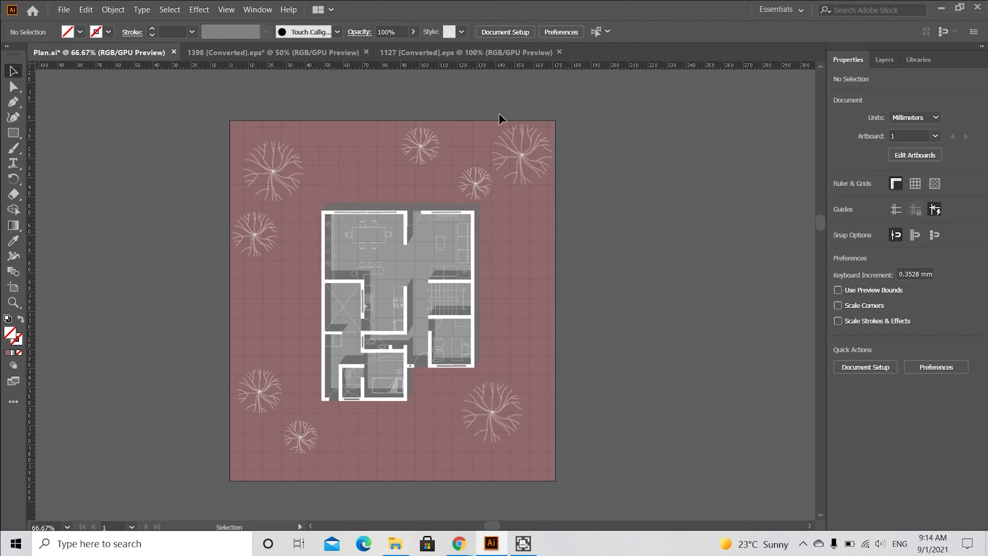
# Copy the black-suited character from the 1398 document, try pasting it into the floor plan, and undo the paste
pyautogui.click(334, 55)
pyautogui.click(563, 194)
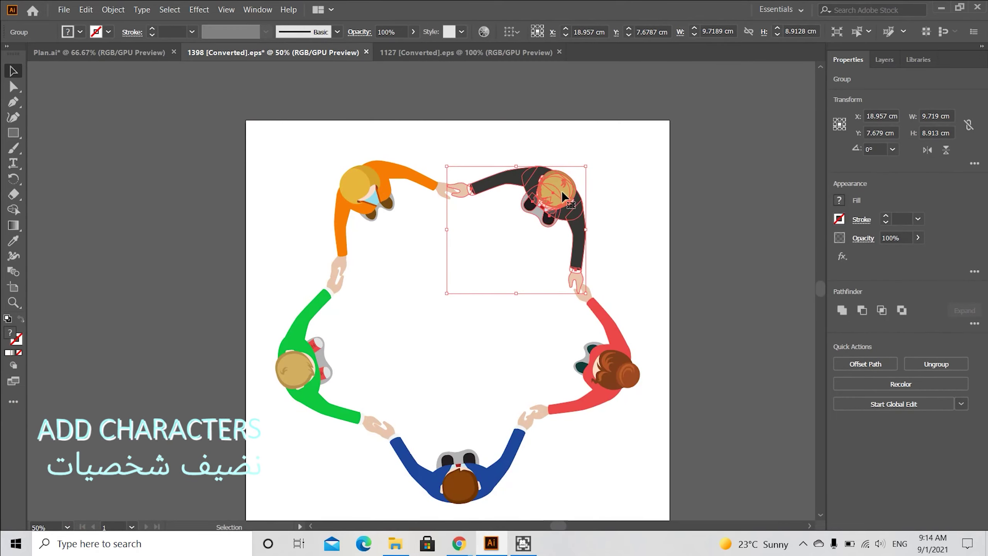
pyautogui.hotkey('ctrl', 'c')
pyautogui.click(99, 52)
pyautogui.hotkey('ctrl', 'v')
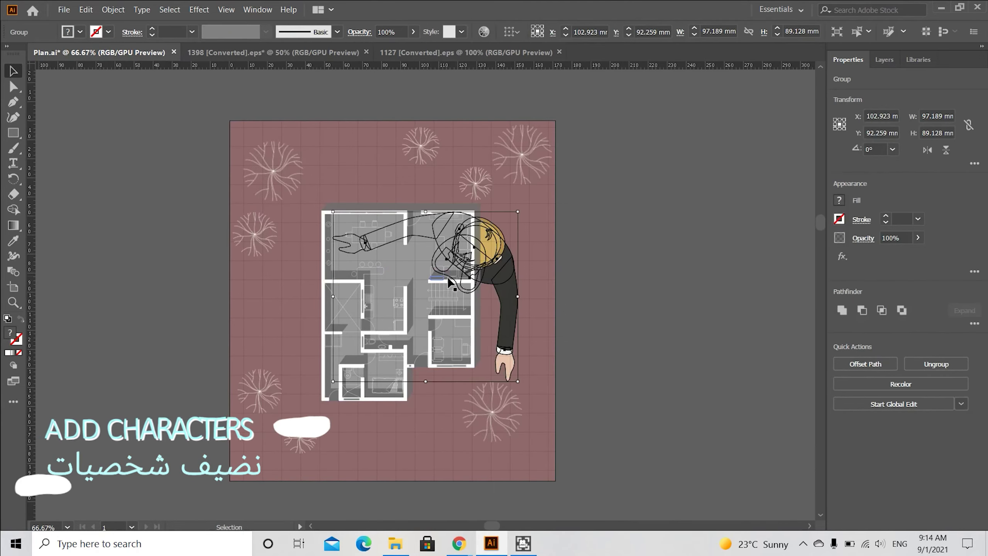
pyautogui.hotkey('ctrl', 'z')
# Create a layer named Human directly above the Trees layer and paste the copied character into it
pyautogui.click(884, 60)
pyautogui.click(979, 59)
pyautogui.click(965, 65)
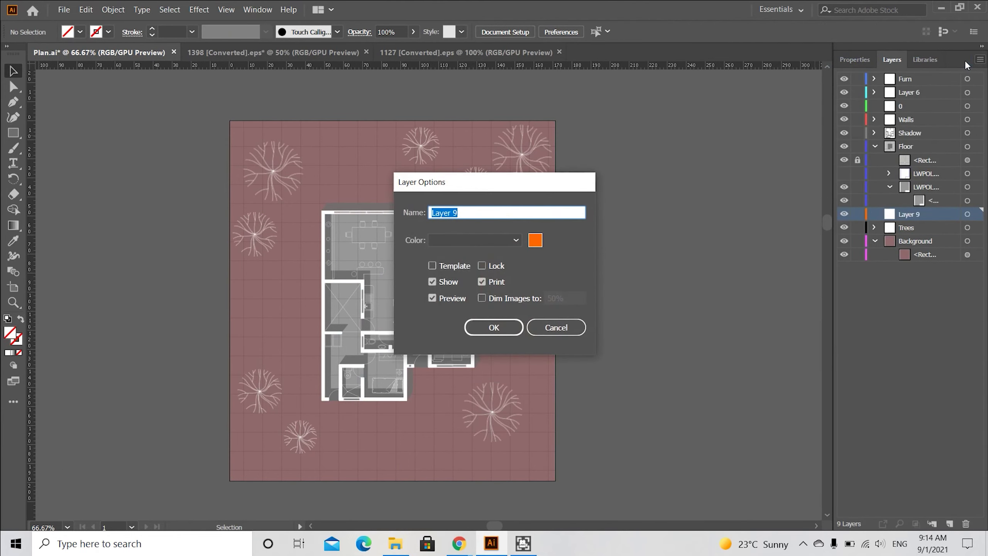
pyautogui.press('Return')
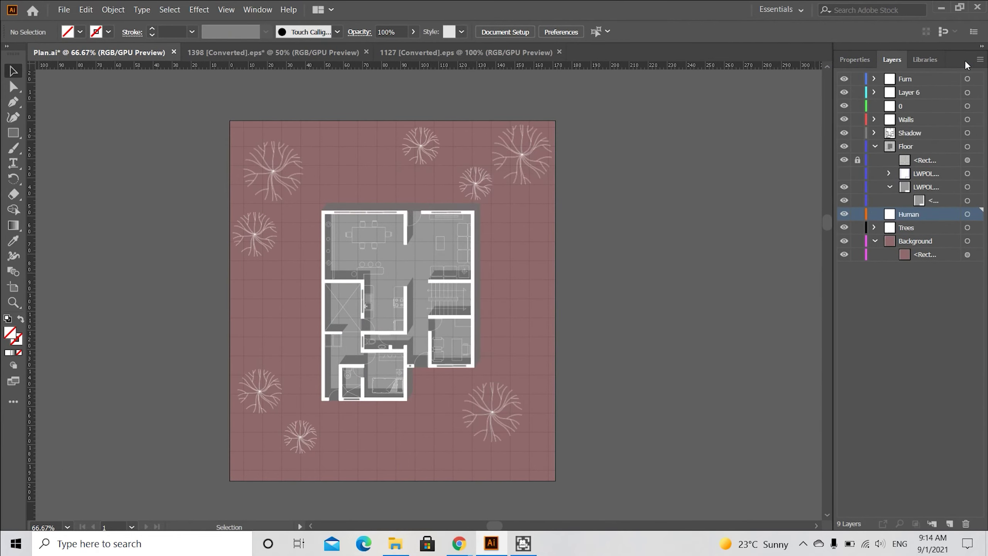
pyautogui.hotkey('ctrl', 'v')
# Give the pasted character a white fill and a black stroke of 0.25 pt
pyautogui.click(855, 59)
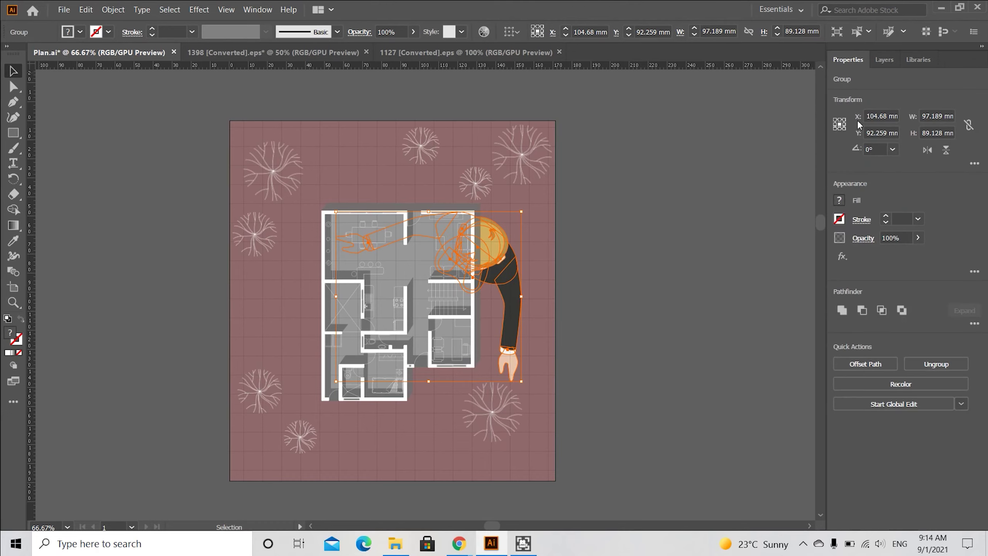
pyautogui.click(834, 199)
pyautogui.click(824, 248)
pyautogui.click(840, 201)
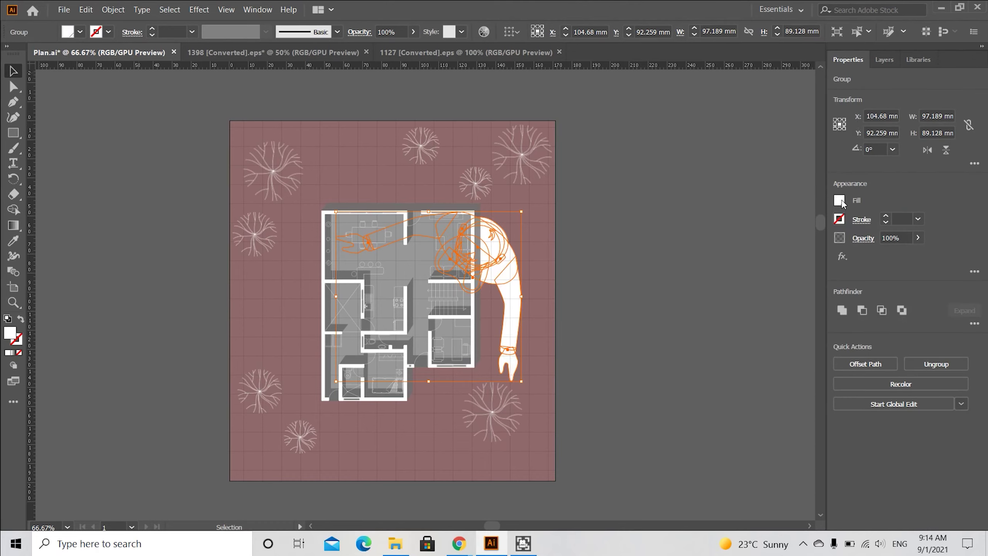
pyautogui.click(840, 220)
pyautogui.click(721, 269)
pyautogui.click(918, 219)
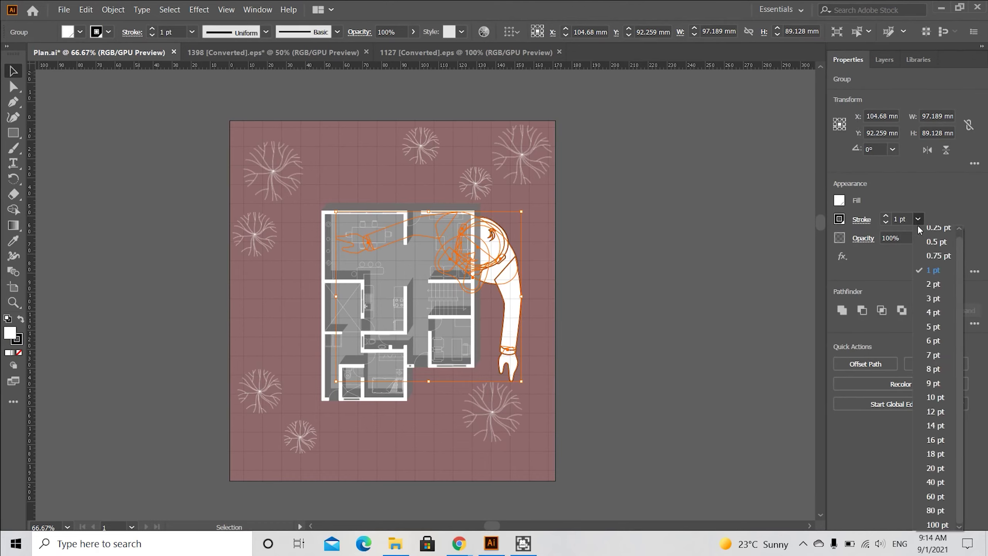
pyautogui.click(942, 228)
# Scale the character down to about 8.1 mm wide and place it on the desk chair in the lower-right room
pyautogui.moveTo(335, 384); pyautogui.dragTo(499, 232)
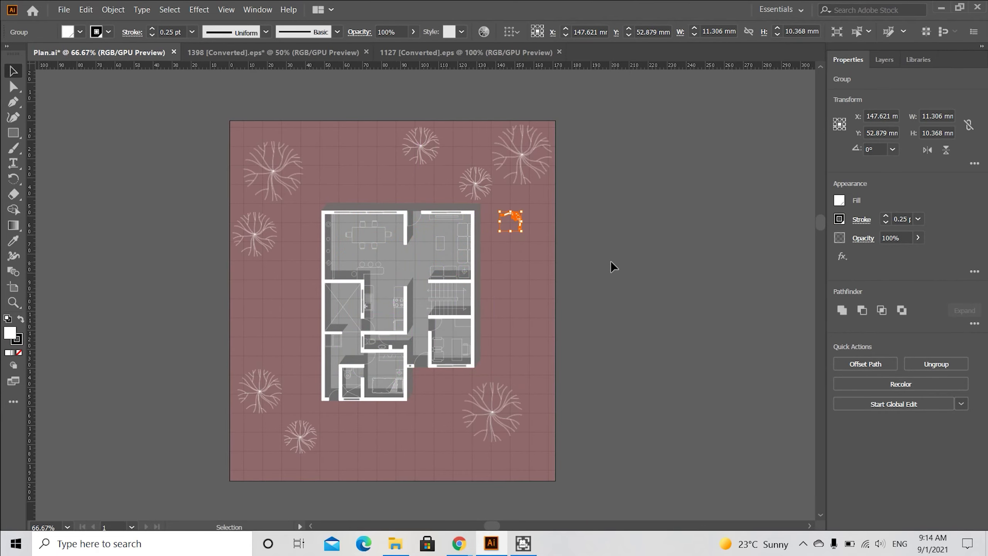
pyautogui.scroll(2, 484, 305)
pyautogui.moveTo(549, 130); pyautogui.dragTo(438, 428)
pyautogui.scroll(3, 438, 428)
pyautogui.moveTo(347, 464); pyautogui.dragTo(383, 430)
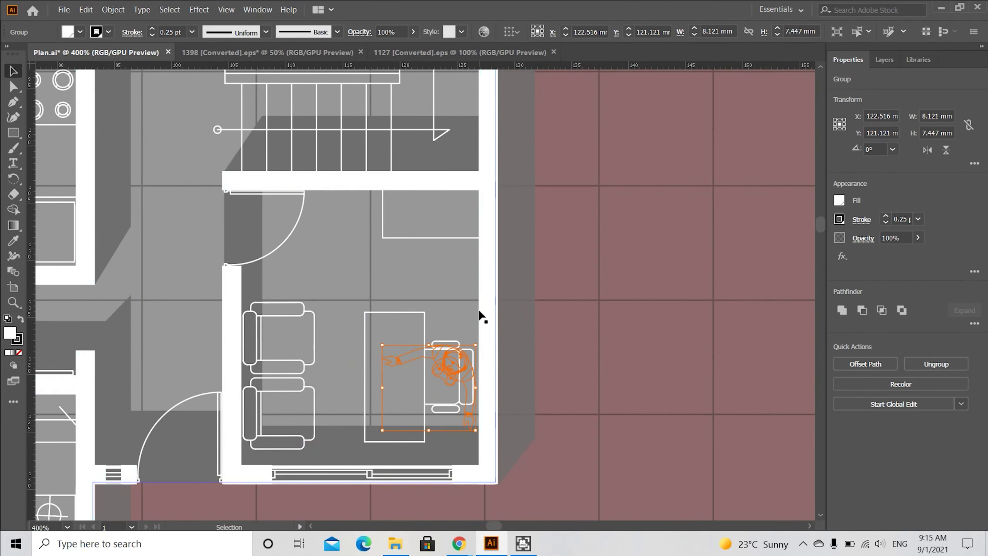
# Move the Human layer above the Walls layer
pyautogui.click(884, 59)
pyautogui.moveTo(917, 216); pyautogui.dragTo(912, 115)
pyautogui.click(639, 183)
pyautogui.scroll(-1, 640, 183)
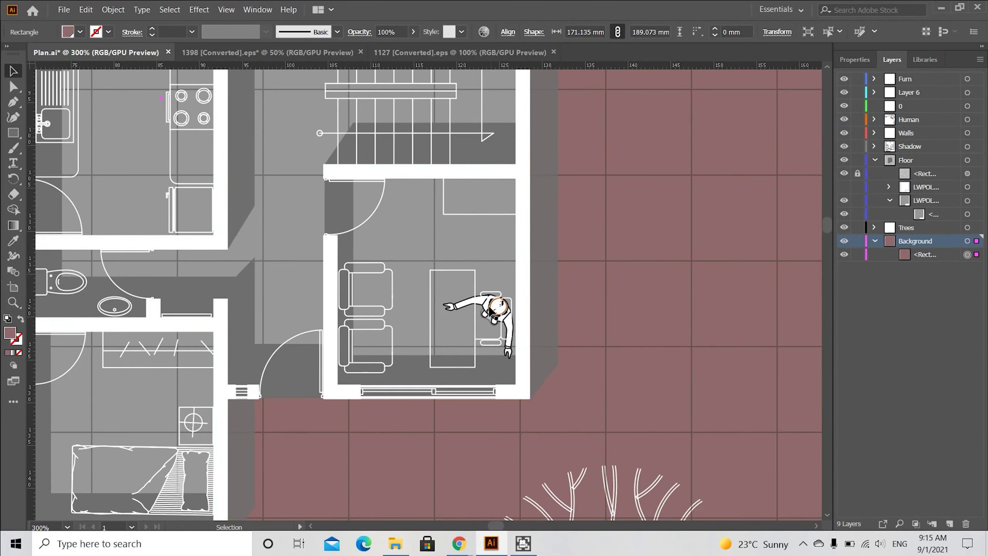
# Set the desk character's stroke weight to 0.05 pt
pyautogui.click(493, 311)
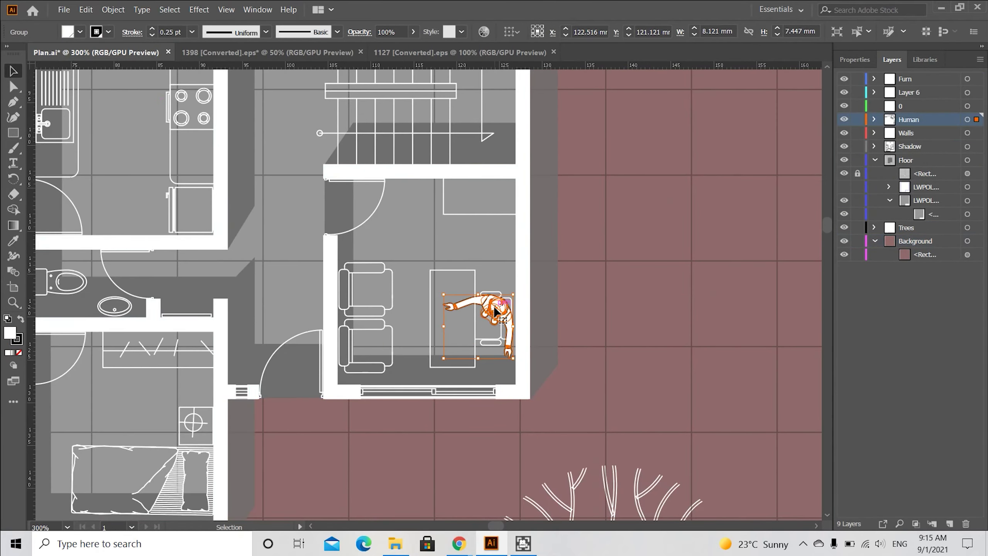
pyautogui.click(854, 59)
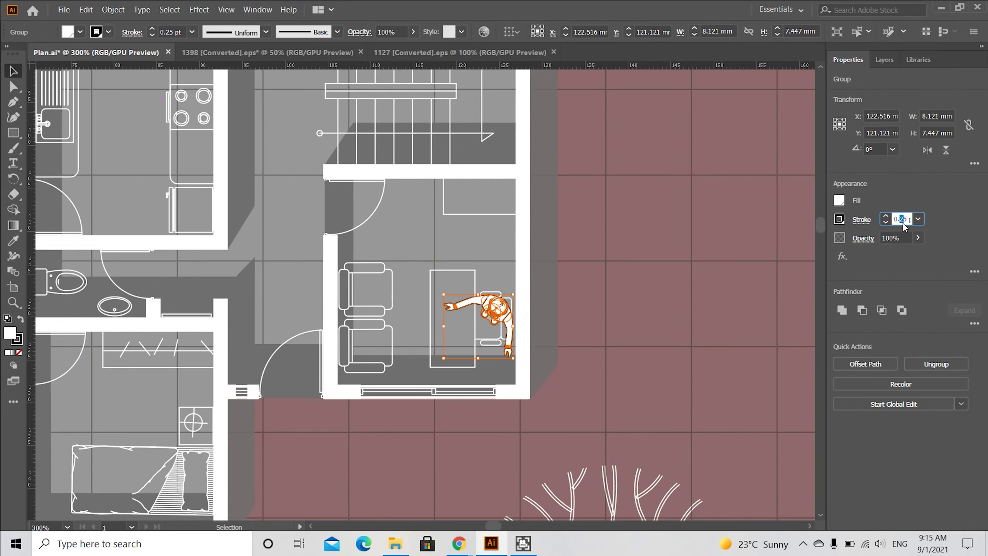
pyautogui.press('Return')
pyautogui.click(658, 257)
pyautogui.scroll(-2, 615, 137)
pyautogui.scroll(3, 549, 232)
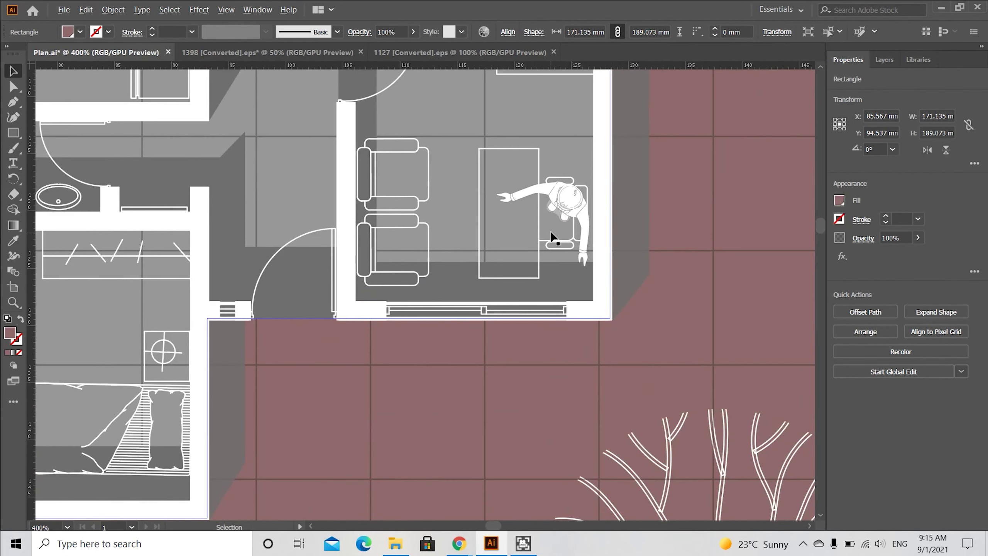
# Move the character outside the entrance door and rotate it so that its arms reach toward the house
pyautogui.moveTo(541, 239); pyautogui.dragTo(291, 391)
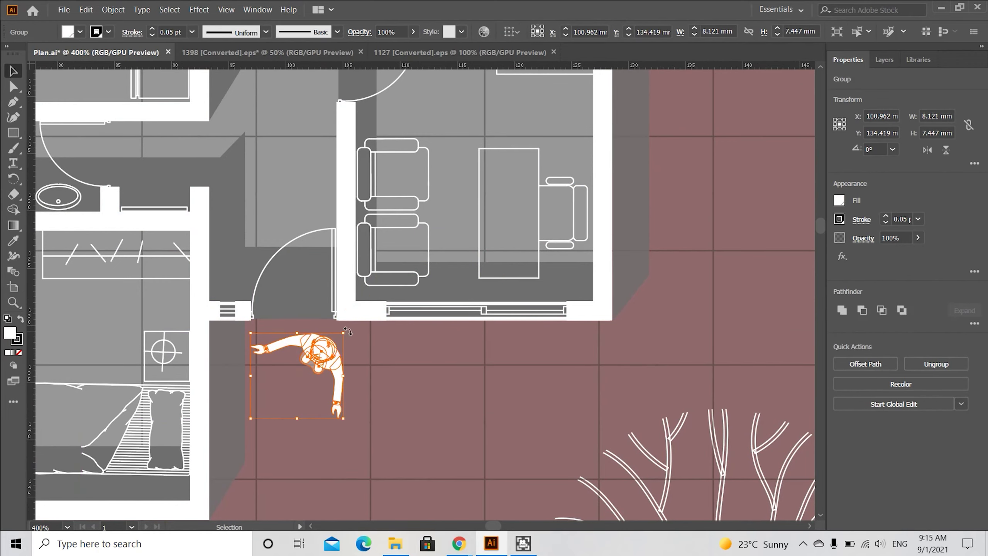
pyautogui.moveTo(350, 331); pyautogui.dragTo(308, 426)
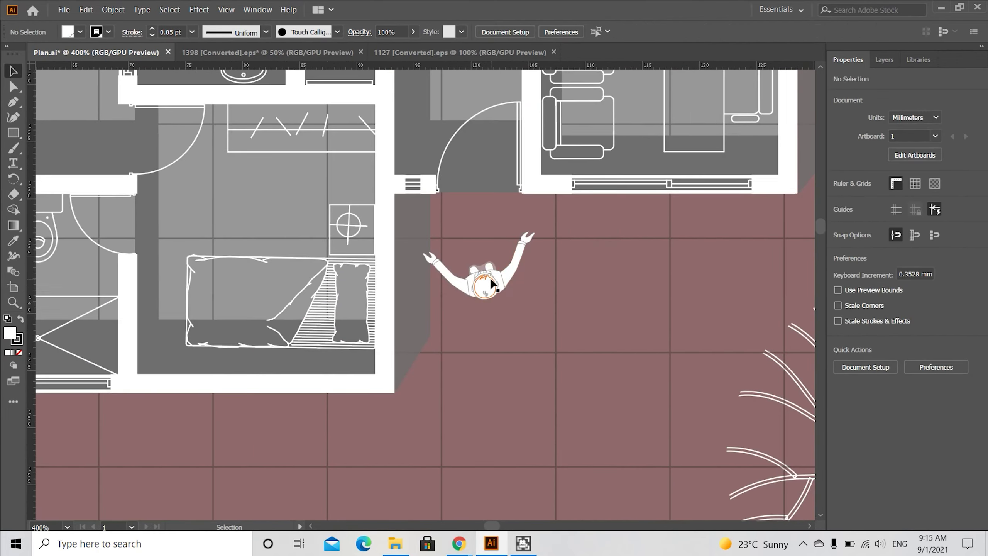
pyautogui.click(490, 284)
pyautogui.moveTo(541, 230); pyautogui.dragTo(543, 235)
# Move the Human layer below Shadow, reduce the entrance character to about 9.4 mm wide and nudge it toward the door
pyautogui.click(880, 60)
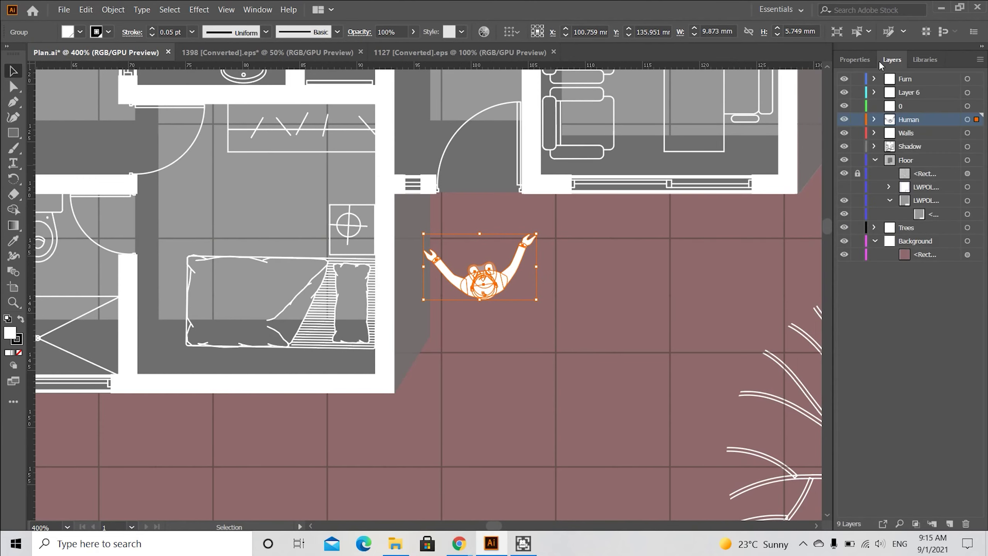
pyautogui.click(653, 287)
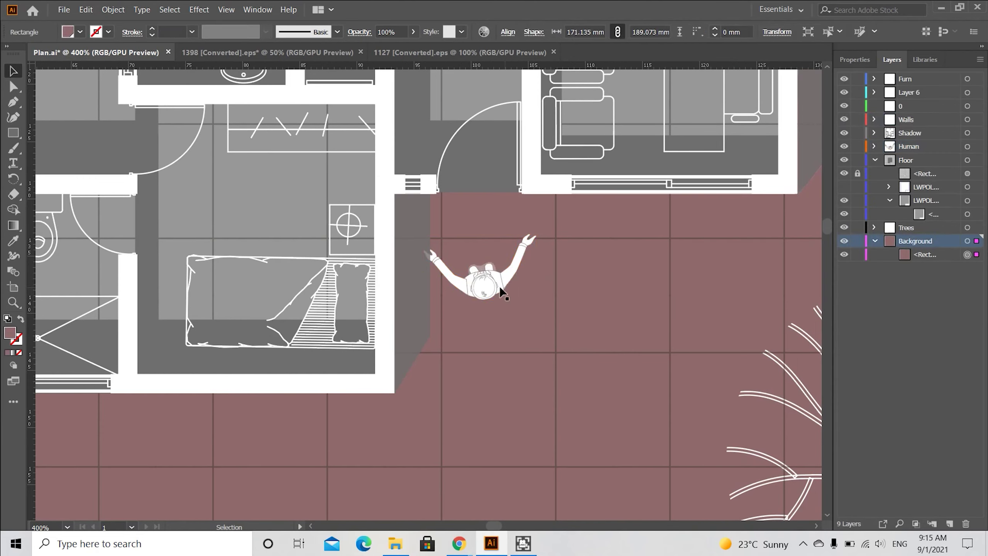
pyautogui.click(481, 285)
pyautogui.moveTo(425, 302); pyautogui.dragTo(428, 296)
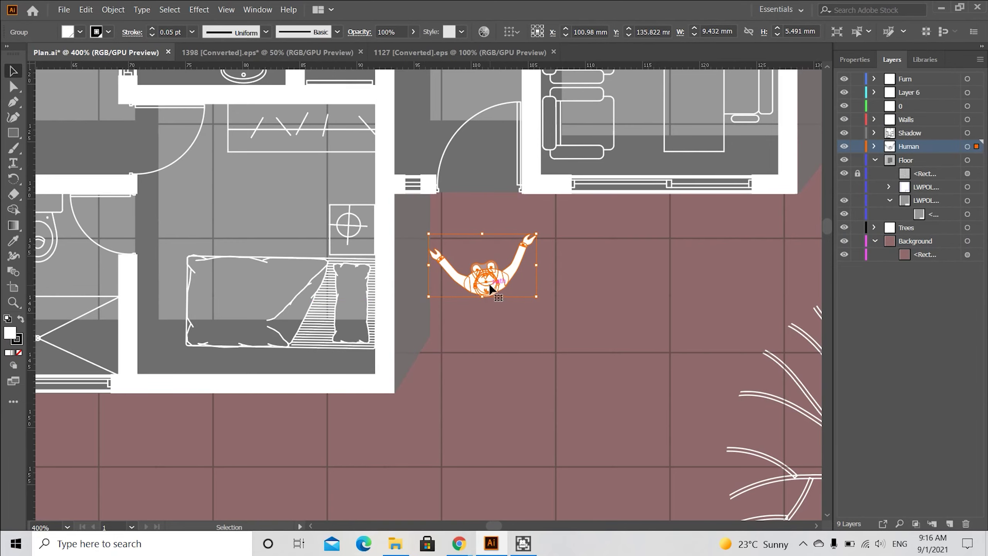
pyautogui.moveTo(509, 260); pyautogui.dragTo(517, 257)
pyautogui.scroll(-3, 679, 321)
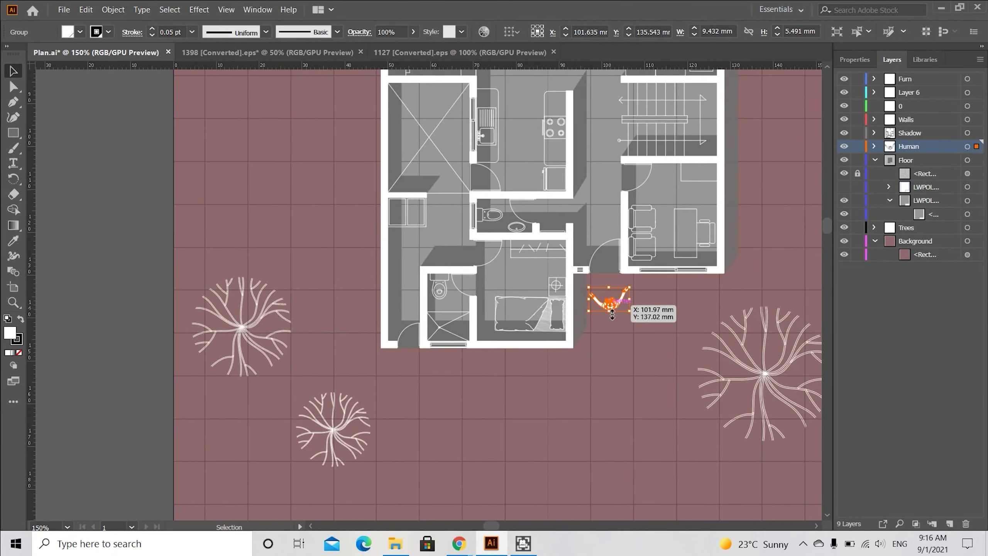
# Copy the red-clothed character from the 1398 document and paste it into the floor plan
pyautogui.scroll(3, 618, 351)
pyautogui.scroll(2, 614, 420)
pyautogui.click(305, 53)
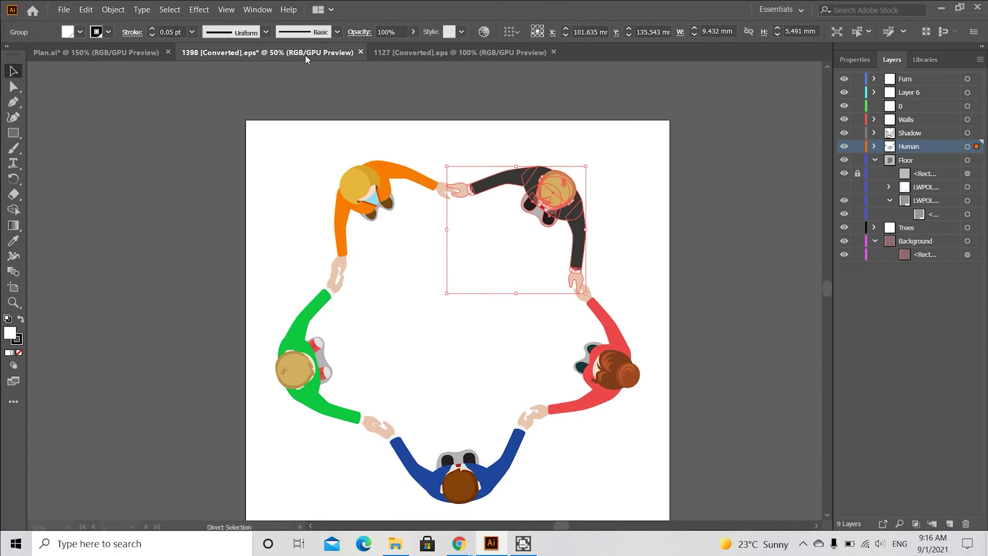
pyautogui.click(362, 195)
pyautogui.click(625, 358)
pyautogui.hotkey('ctrl', 'c')
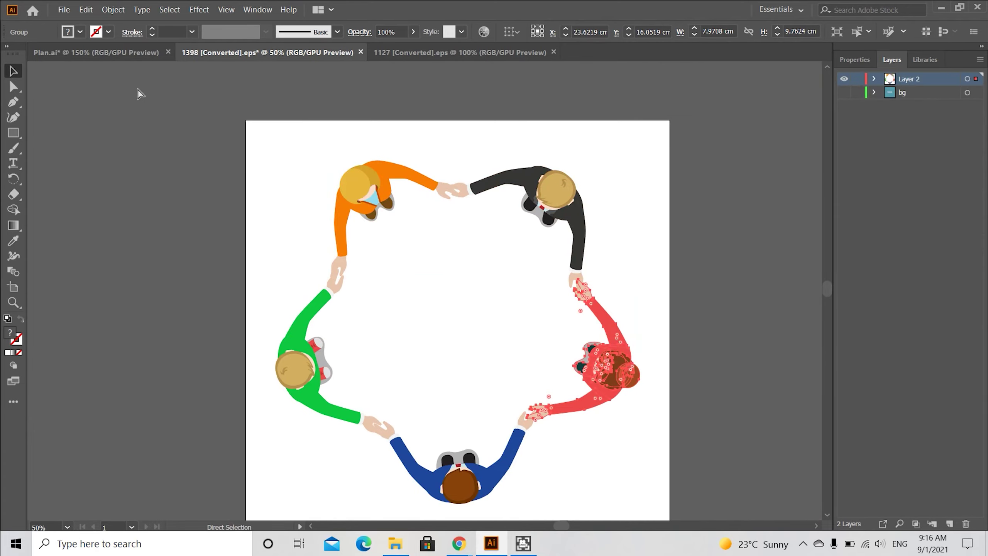
pyautogui.click(96, 53)
pyautogui.hotkey('ctrl', 'v')
# Give the newly pasted character a white fill and a black stroke of 0.25 pt
pyautogui.click(855, 59)
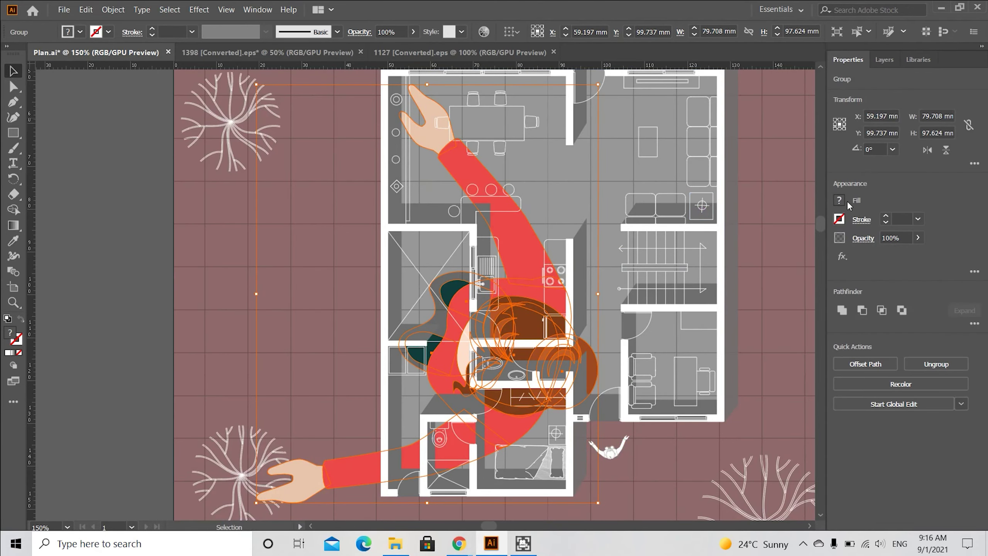
pyautogui.click(839, 200)
pyautogui.click(744, 265)
pyautogui.click(717, 265)
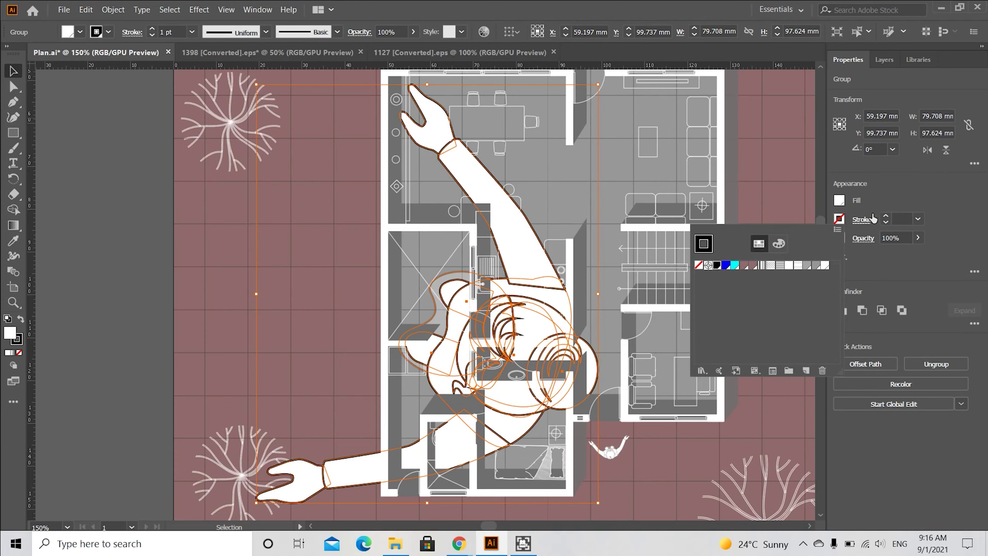
pyautogui.click(918, 219)
pyautogui.click(949, 233)
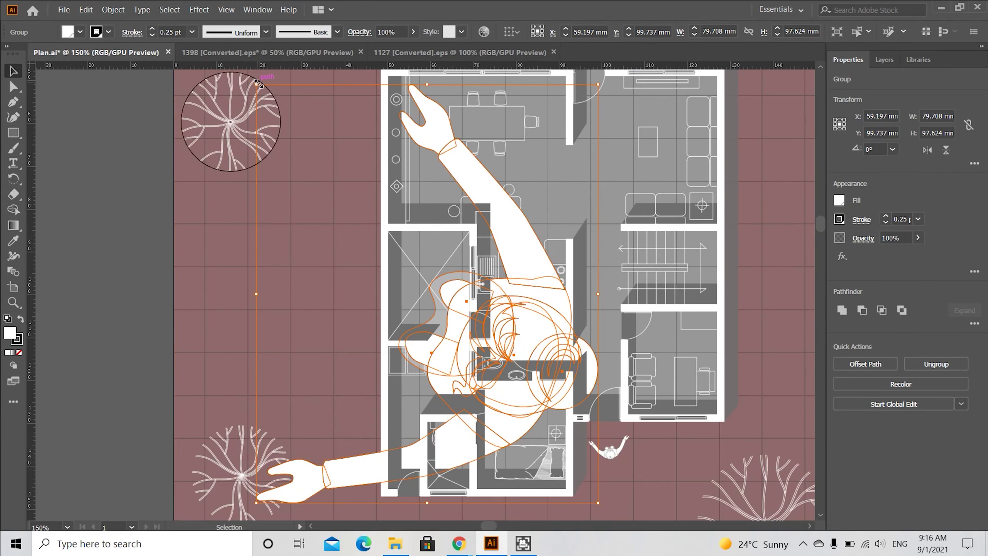
# Scale the second character to about 6.9 by 8.4 mm in the living room and set its stroke to 0.05 pt
pyautogui.moveTo(259, 84); pyautogui.dragTo(630, 172)
pyautogui.scroll(4, 649, 166)
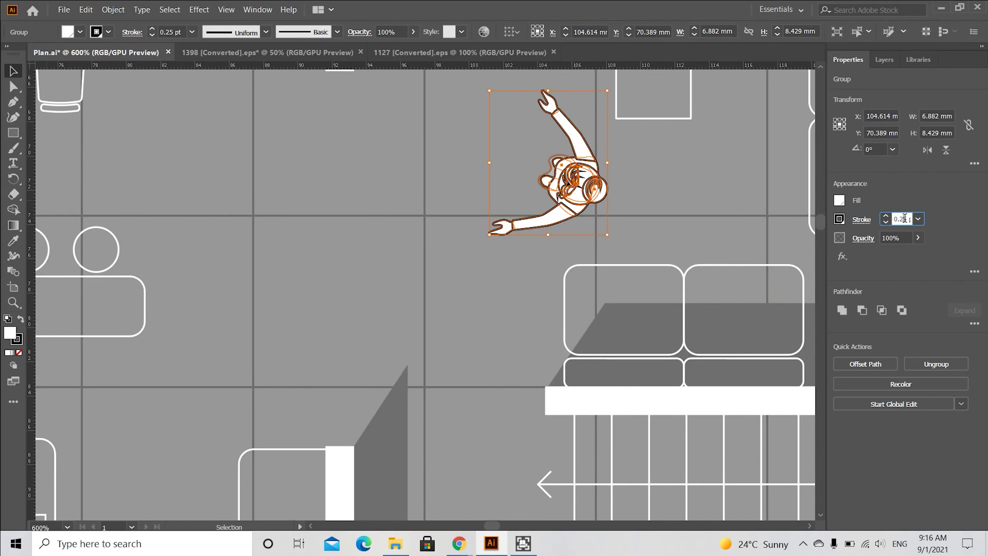
pyautogui.press('Return')
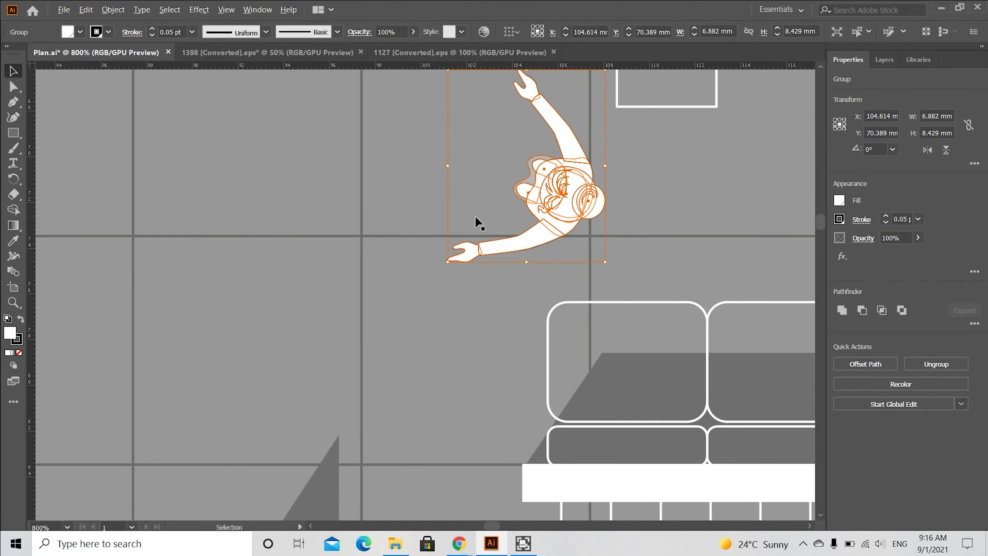
# Rotate and position the living-room character above the sofa, and place another character beside the left wall of the dining area
pyautogui.scroll(-2, 506, 212)
pyautogui.moveTo(475, 217); pyautogui.dragTo(388, 248)
pyautogui.click(143, 161)
pyautogui.scroll(-1, 377, 285)
pyautogui.moveTo(509, 453); pyautogui.dragTo(547, 272)
pyautogui.scroll(3, 558, 273)
pyautogui.moveTo(584, 233)
pyautogui.mouseDown()
pyautogui.moveTo(561, 209)
pyautogui.moveTo(568, 233)
pyautogui.mouseUp()
pyautogui.hotkey('ctrl', '-')
pyautogui.hotkey('ctrl', '-')
pyautogui.hotkey('ctrl', '-')
pyautogui.hotkey('ctrl', '-')
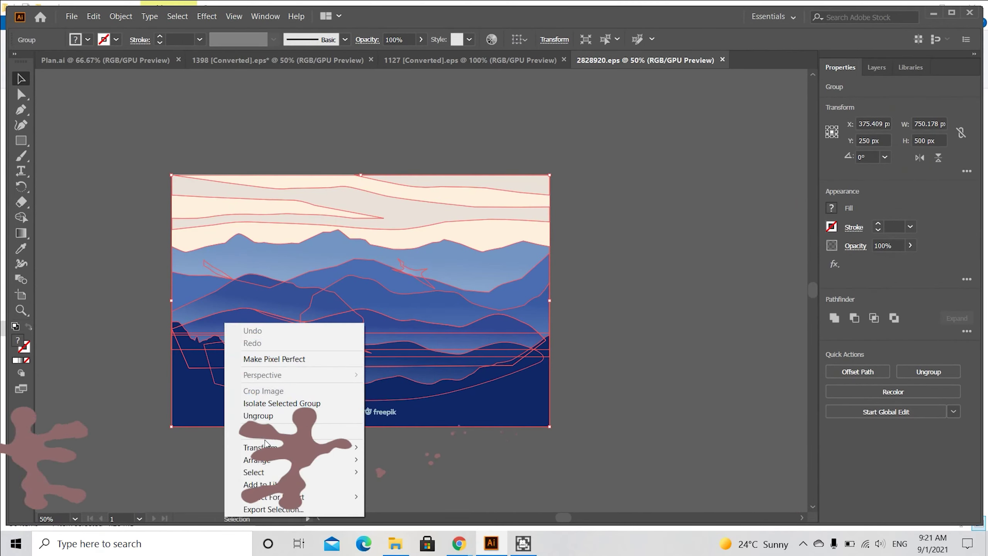
# Ungroup the mountain landscape artwork in the 2828920 document
pyautogui.click(258, 416)
pyautogui.click(157, 373)
pyautogui.rightClick(221, 352)
pyautogui.click(255, 250)
# Select the overlapping blue mountain ridges in the landscape, leaving out the sky and the darkest foreground
pyautogui.click(220, 325)
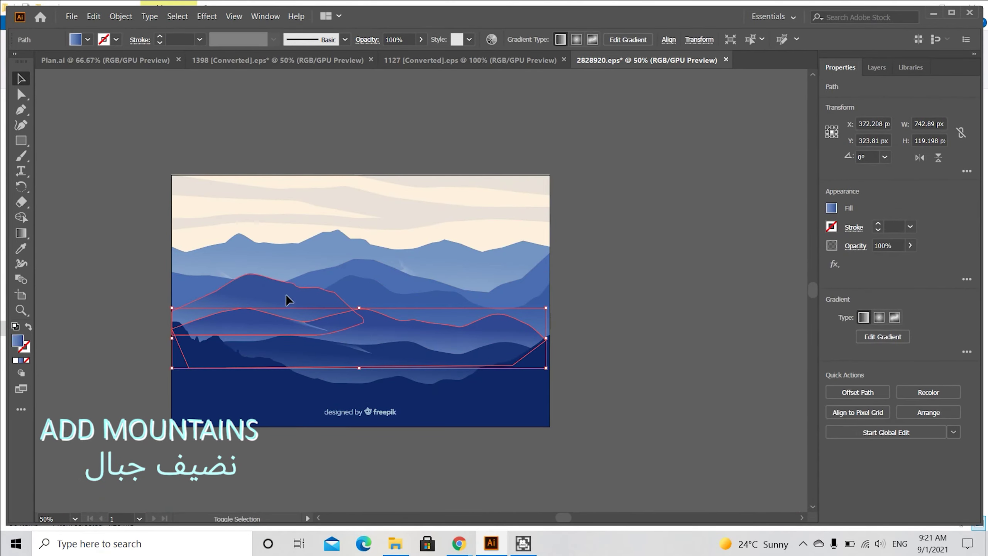
pyautogui.keyDown('shift'); pyautogui.click(342, 307); pyautogui.keyUp('shift')
pyautogui.keyDown('shift'); pyautogui.click(378, 301); pyautogui.keyUp('shift')
pyautogui.keyDown('shift'); pyautogui.click(333, 365); pyautogui.keyUp('shift')
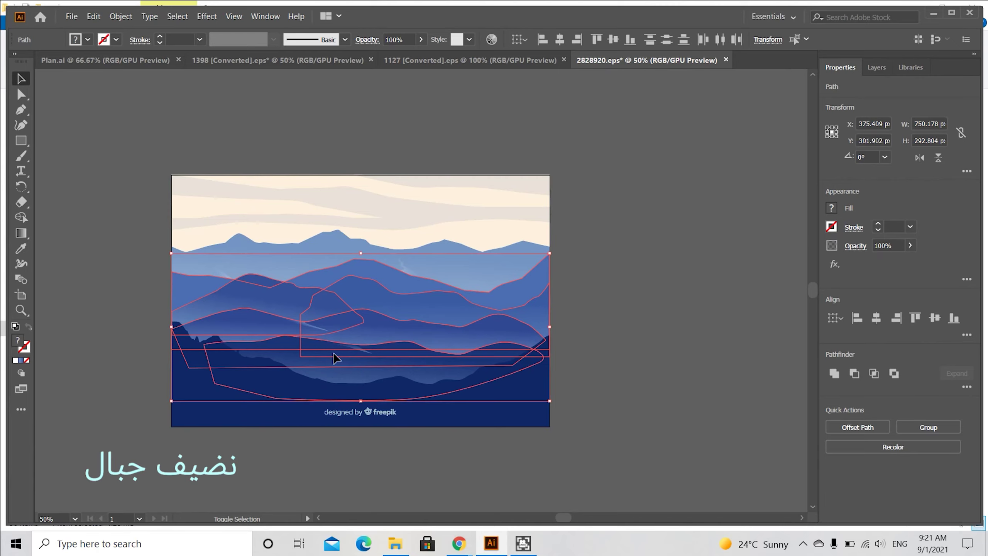
pyautogui.keyDown('shift'); pyautogui.click(333, 352); pyautogui.keyUp('shift')
# In the Plan document, create a layer named Mountains directly above Background and paste the mountain ridges into it
pyautogui.click(105, 60)
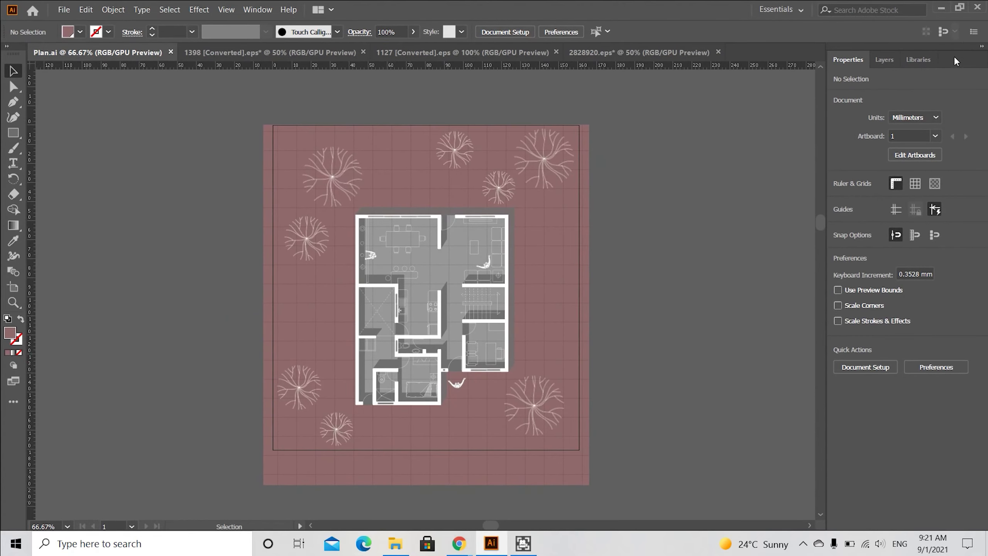
pyautogui.click(885, 60)
pyautogui.click(980, 59)
pyautogui.click(958, 61)
pyautogui.write('Mountains')
pyautogui.press('Return')
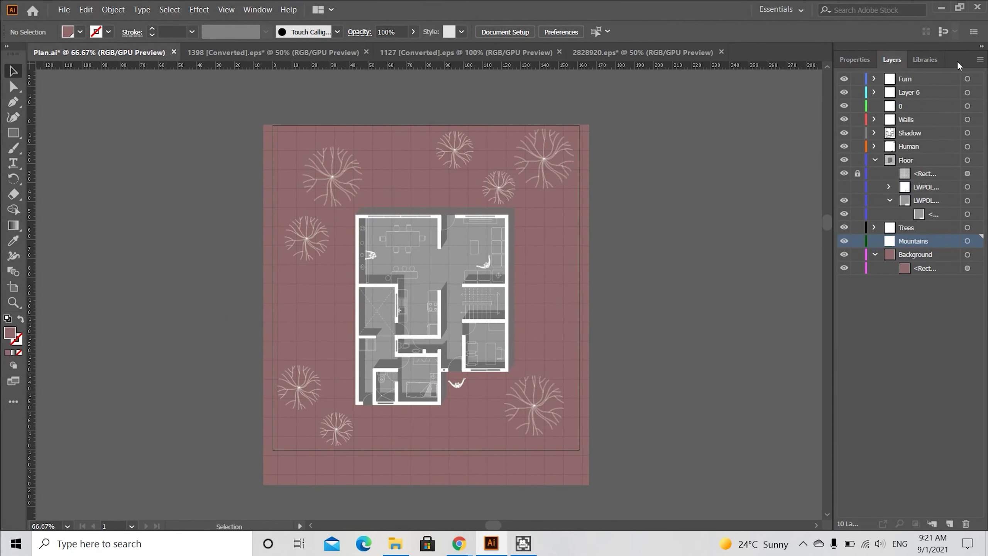
pyautogui.hotkey('ctrl', 'v')
# Move the mountain ridges to the right of the background and separate the rearmost ridge above the others
pyautogui.scroll(-1, 206, 284)
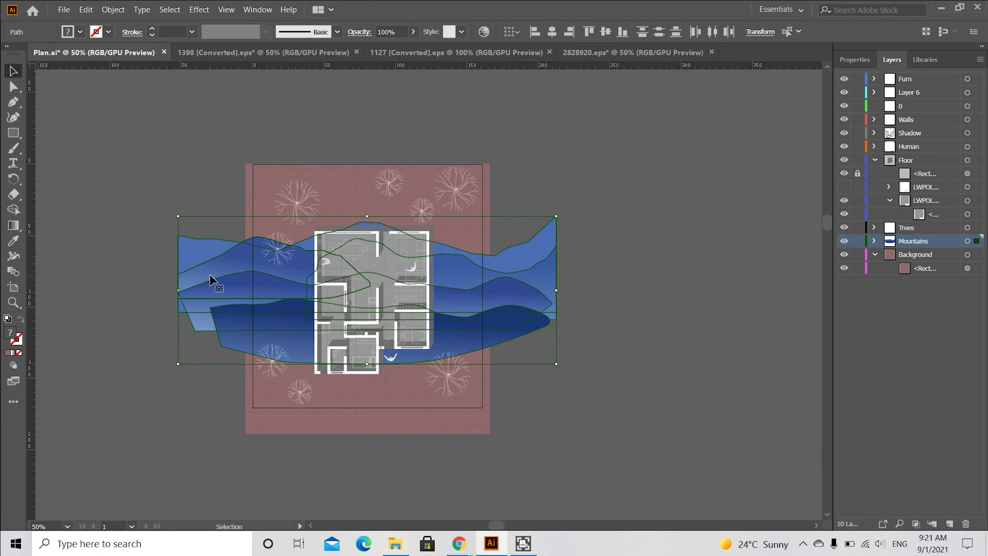
pyautogui.moveTo(216, 283); pyautogui.dragTo(566, 279)
pyautogui.click(595, 224)
pyautogui.moveTo(578, 335); pyautogui.dragTo(510, 344)
pyautogui.moveTo(679, 249); pyautogui.dragTo(671, 105)
pyautogui.moveTo(732, 246); pyautogui.dragTo(672, 202)
# Copy three of the ridges to the background's lower edge and rotate them so that they rise diagonally to the right
pyautogui.click(441, 261)
pyautogui.moveTo(441, 260); pyautogui.dragTo(210, 409)
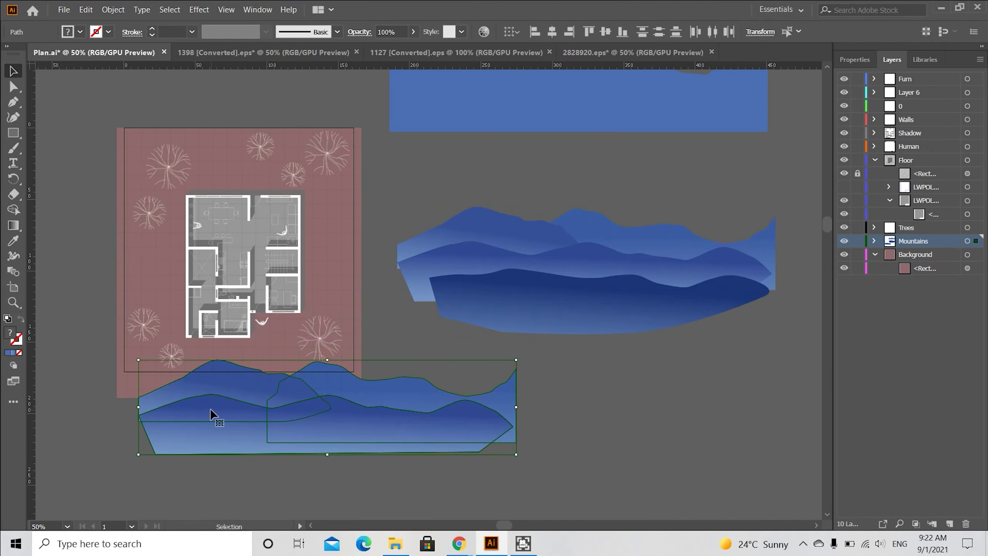
pyautogui.click(522, 358)
pyautogui.click(246, 394)
pyautogui.moveTo(517, 361); pyautogui.dragTo(483, 281)
# Separate the rotated ridges, layering the small ridge over the large one at the background's lower-right corner and leaving the third below
pyautogui.click(428, 459)
pyautogui.moveTo(428, 386); pyautogui.dragTo(313, 362)
pyautogui.moveTo(273, 392); pyautogui.dragTo(255, 388)
pyautogui.click(142, 475)
pyautogui.moveTo(197, 479); pyautogui.dragTo(310, 397)
pyautogui.moveTo(310, 397); pyautogui.dragTo(275, 396)
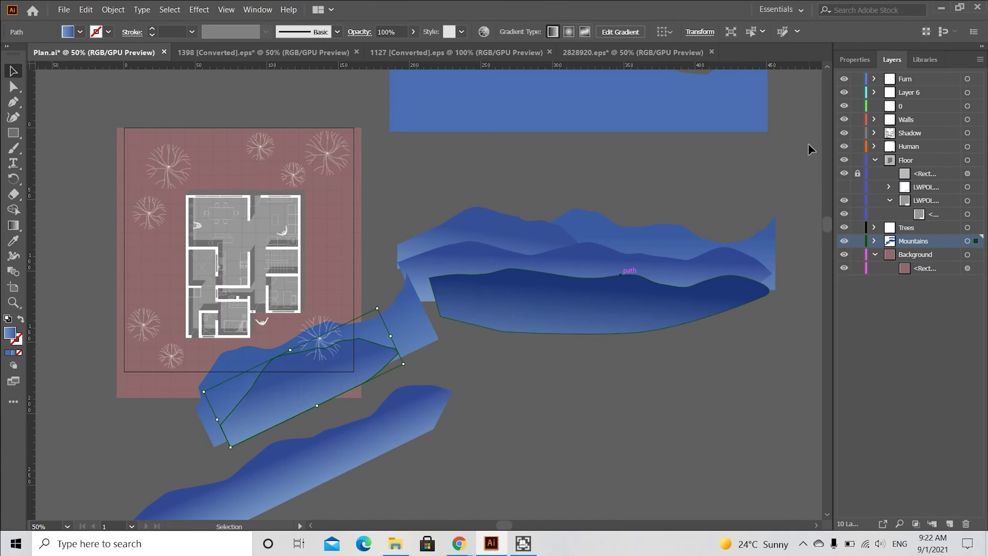
# Try flipping the small rotated ridge vertically, and deselect it
pyautogui.click(854, 59)
pyautogui.click(945, 150)
pyautogui.click(945, 152)
pyautogui.click(568, 355)
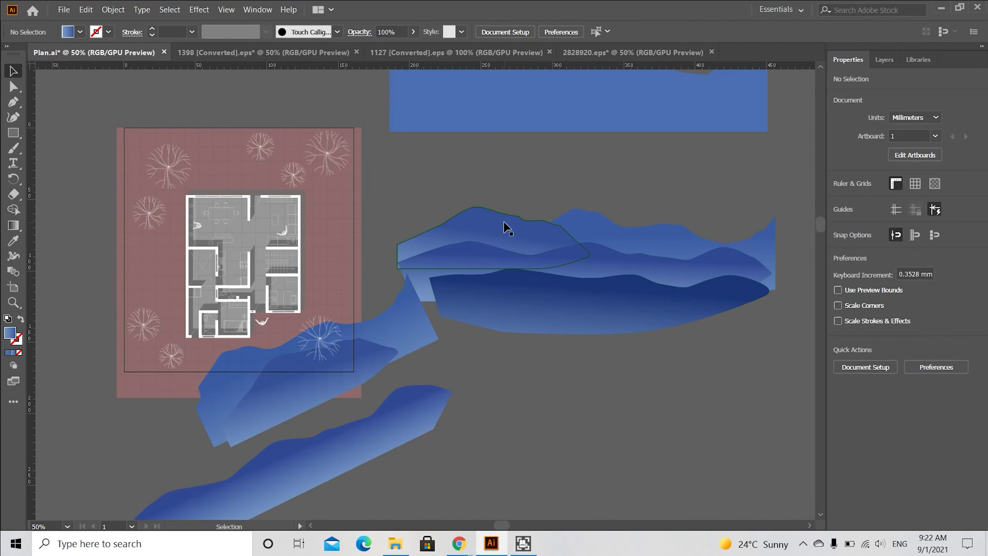
# Copy the front-left blue ridge with the pointed tail below the ridge group and flip the copy horizontally
pyautogui.moveTo(505, 226); pyautogui.dragTo(507, 395)
pyautogui.hotkey('ctrl', 'z')
pyautogui.click(927, 151)
pyautogui.click(487, 352)
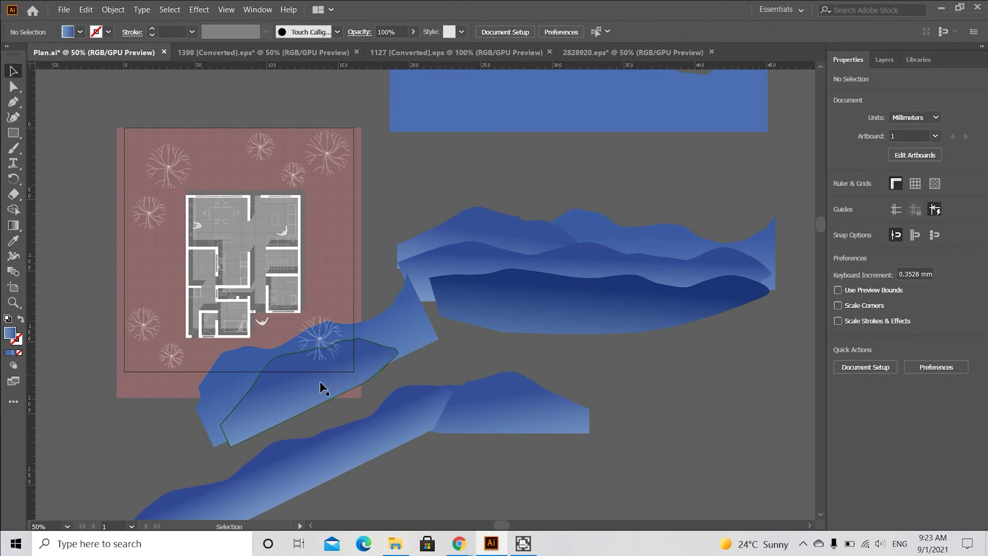
# Delete the small rotated ridge and put the flipped copy in its place, rotated to rise diagonally along the large ridge
pyautogui.click(321, 386)
pyautogui.press('Delete')
pyautogui.click(506, 428)
pyautogui.moveTo(593, 368); pyautogui.dragTo(564, 307)
pyautogui.moveTo(515, 389); pyautogui.dragTo(338, 361)
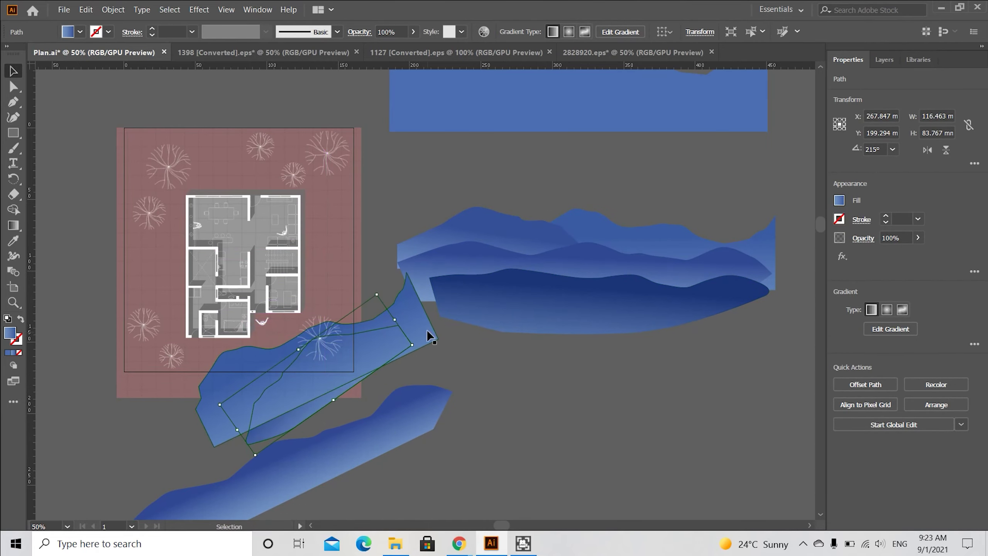
pyautogui.moveTo(429, 336); pyautogui.dragTo(431, 347)
pyautogui.click(409, 372)
# Fill the newly placed small ridge with the background's rose colour using the Eyedropper
pyautogui.click(352, 382)
pyautogui.press('i')
pyautogui.press('F7')
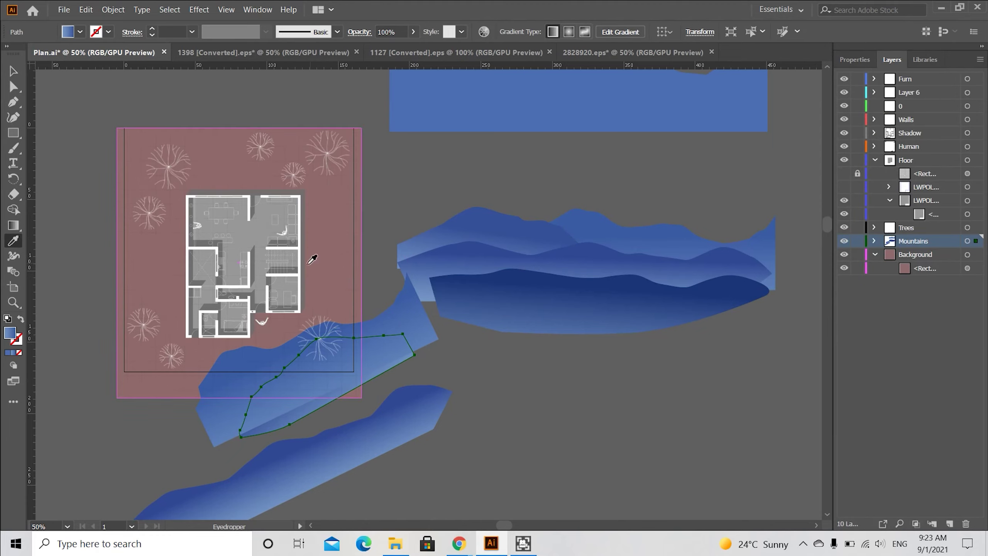
pyautogui.click(311, 258)
pyautogui.press('v')
# Reorder the rose ridge to the top of the Mountains layer, in front of the large rotated ridge
pyautogui.click(910, 60)
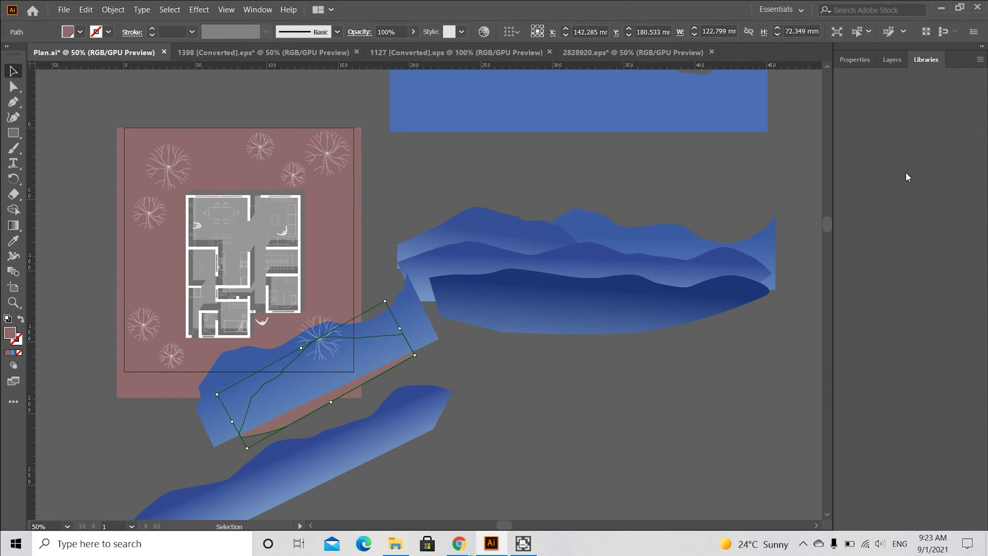
pyautogui.click(860, 60)
pyautogui.click(887, 61)
pyautogui.click(875, 241)
pyautogui.moveTo(977, 310); pyautogui.dragTo(976, 253)
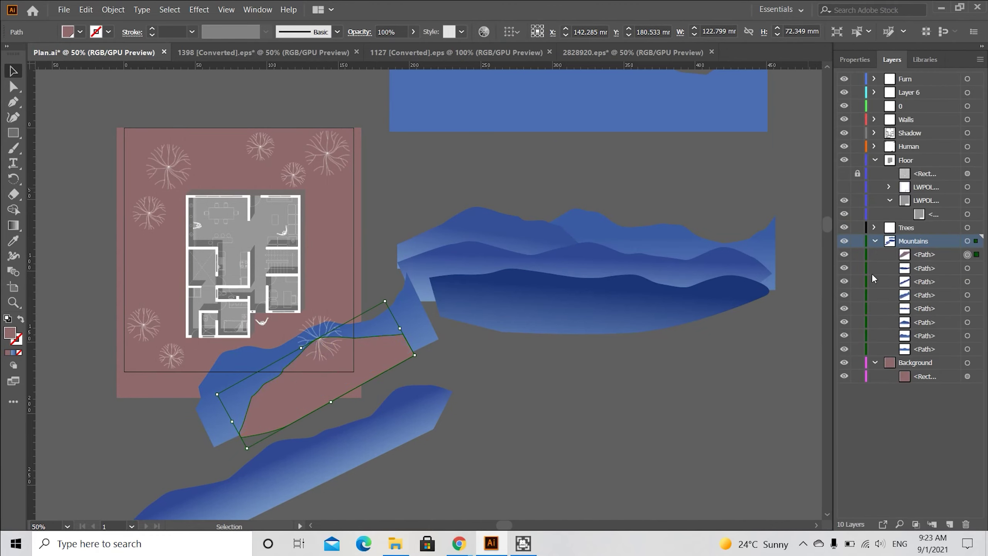
# Lighten the small ridge's rose fill by lowering its tint
pyautogui.click(854, 61)
pyautogui.click(840, 200)
pyautogui.click(779, 226)
pyautogui.moveTo(777, 249); pyautogui.dragTo(822, 248)
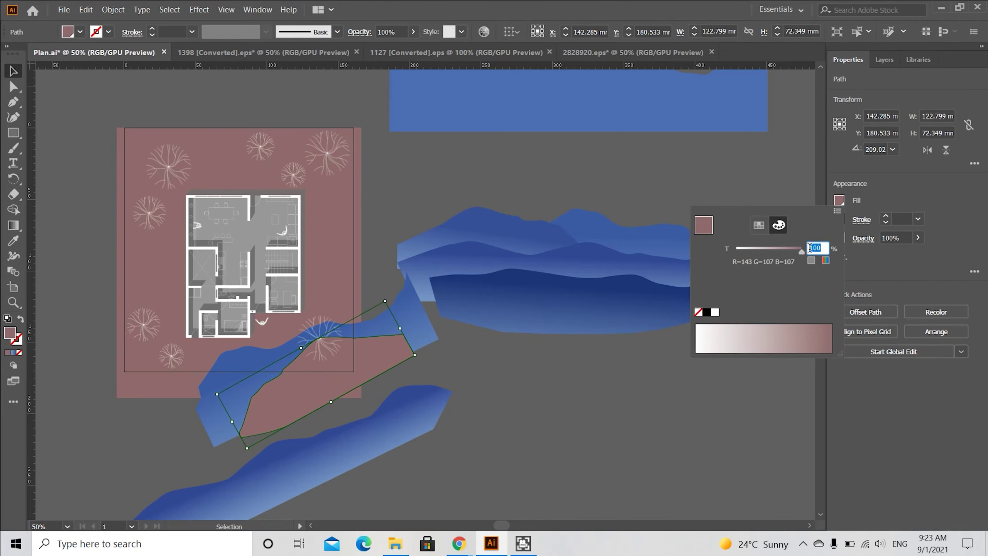
pyautogui.press('Return')
# Give the large rotated ridge the same rose fill at an 80% tint
pyautogui.click(431, 333)
pyautogui.click(841, 203)
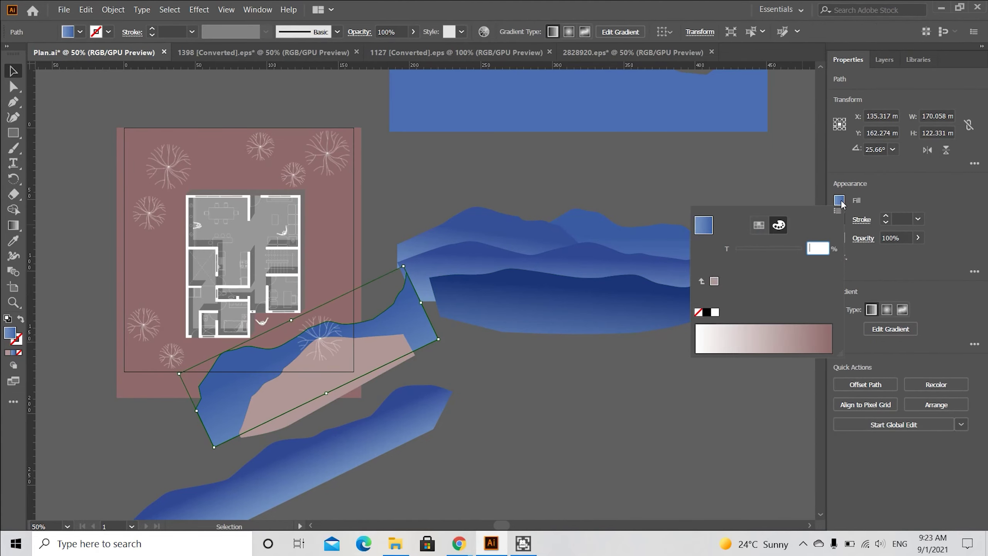
pyautogui.write('80')
pyautogui.press('Return')
pyautogui.click(607, 384)
pyautogui.scroll(1, 319, 436)
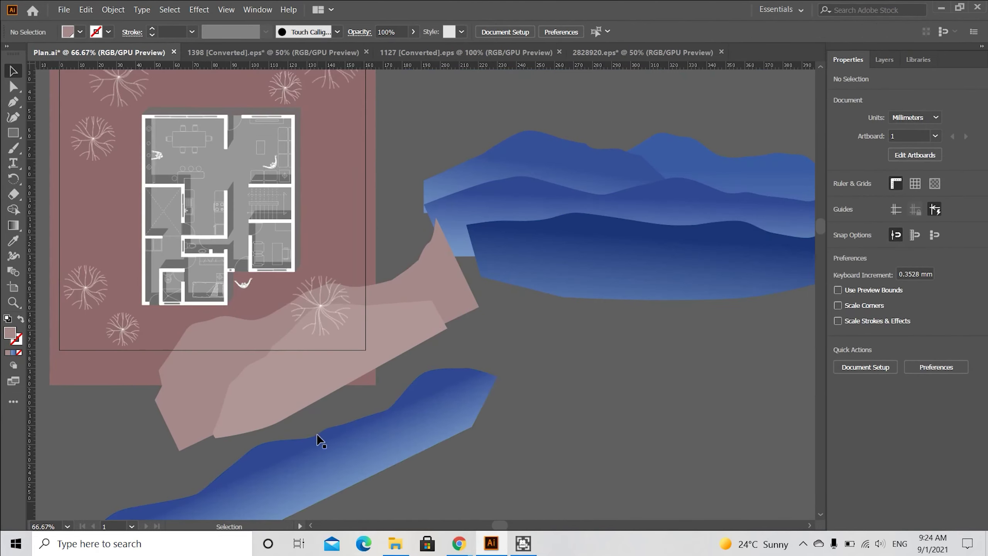
# Move the third rotated ridge up to overlap the other two and fill it with the background's rose colour
pyautogui.moveTo(355, 455); pyautogui.dragTo(354, 365)
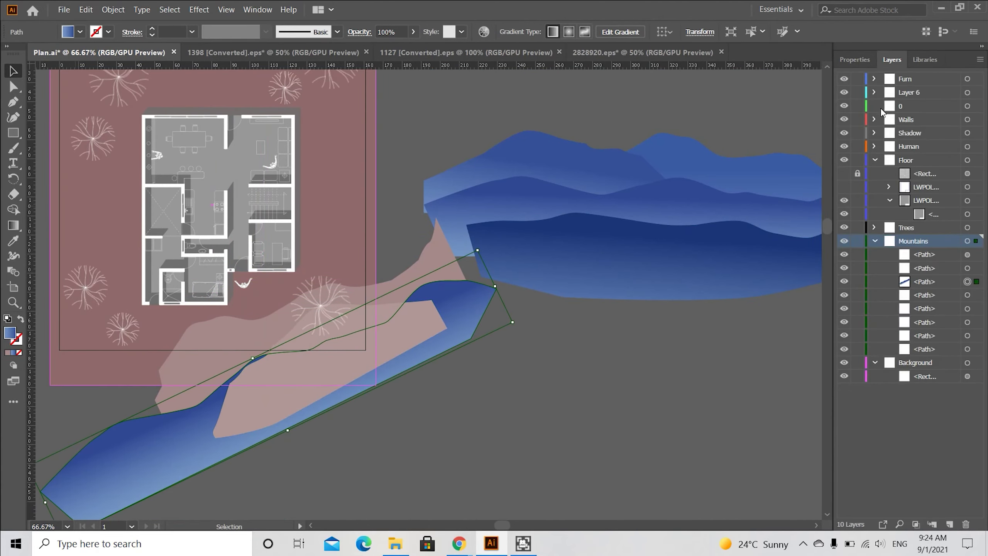
pyautogui.press('i')
pyautogui.click(362, 210)
pyautogui.press('v')
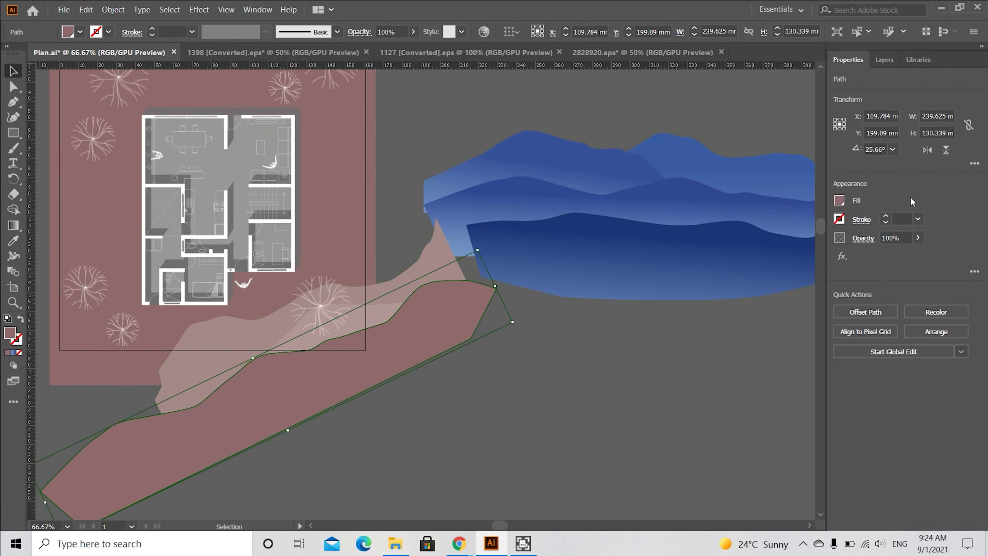
# Set the fill tint of the long front ridge to 65%
pyautogui.click(840, 201)
pyautogui.write('60')
pyautogui.press('Return')
pyautogui.click(648, 412)
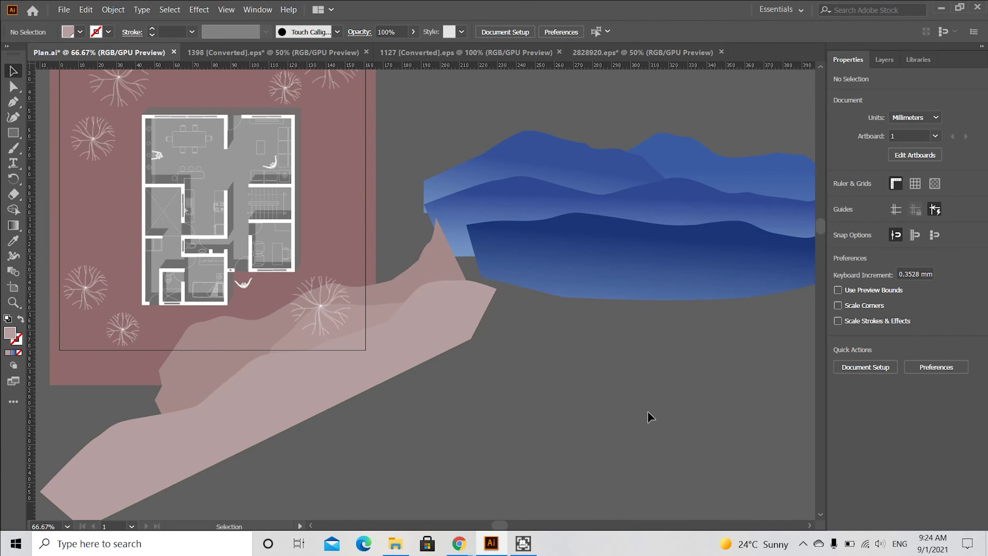
# Set the fill tint of the large rear ridge to 90%
pyautogui.click(448, 266)
pyautogui.click(839, 200)
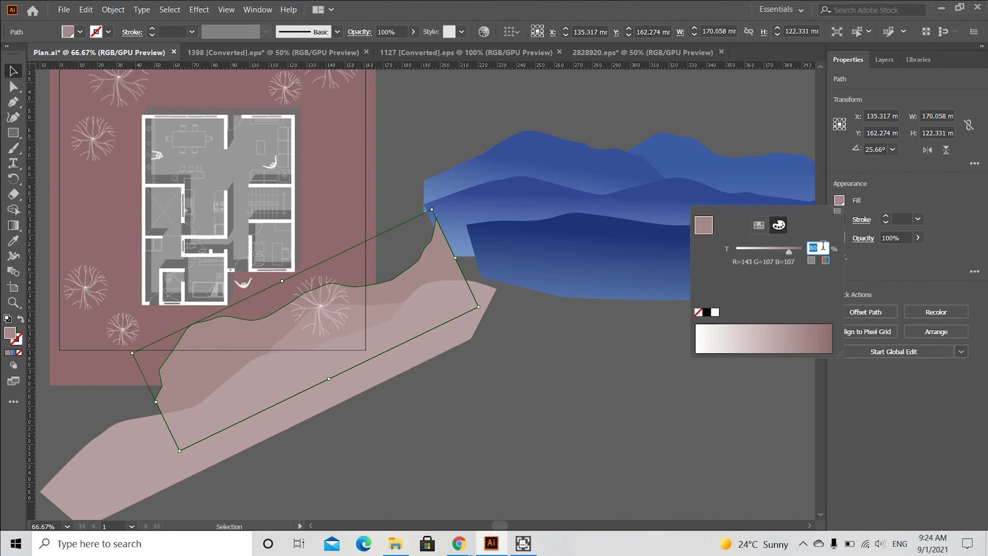
pyautogui.write('90')
pyautogui.press('Return')
# Darken the small middle ridge's fill tint to a shade between the rear and front ridges
pyautogui.click(383, 312)
pyautogui.click(839, 201)
pyautogui.write('80')
pyautogui.press('Return')
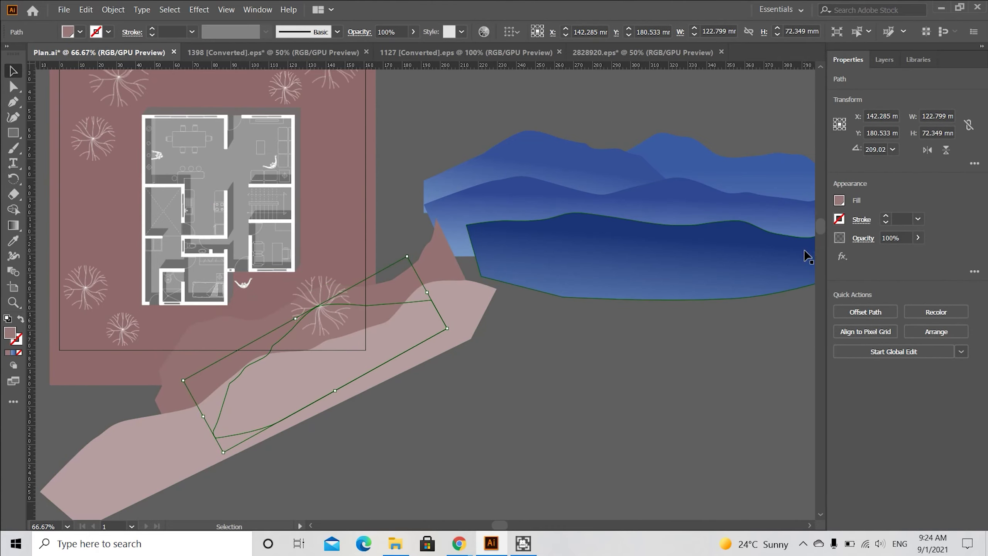
pyautogui.click(840, 202)
pyautogui.press('Return')
pyautogui.click(564, 392)
# Set the fill tint of the long front ridge to 80%
pyautogui.click(440, 325)
pyautogui.click(839, 200)
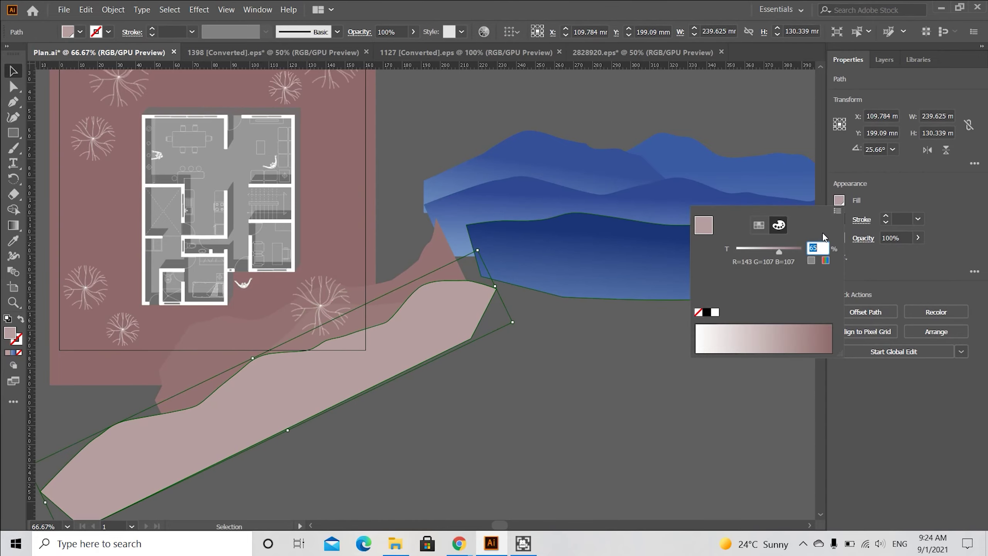
pyautogui.write('80')
pyautogui.press('Return')
pyautogui.click(568, 423)
# Clear away the leftover group of blue gradient ridges beside the plan
pyautogui.moveTo(398, 234); pyautogui.dragTo(461, 267)
pyautogui.hotkey('ctrl', '-')
pyautogui.hotkey('ctrl', '-')
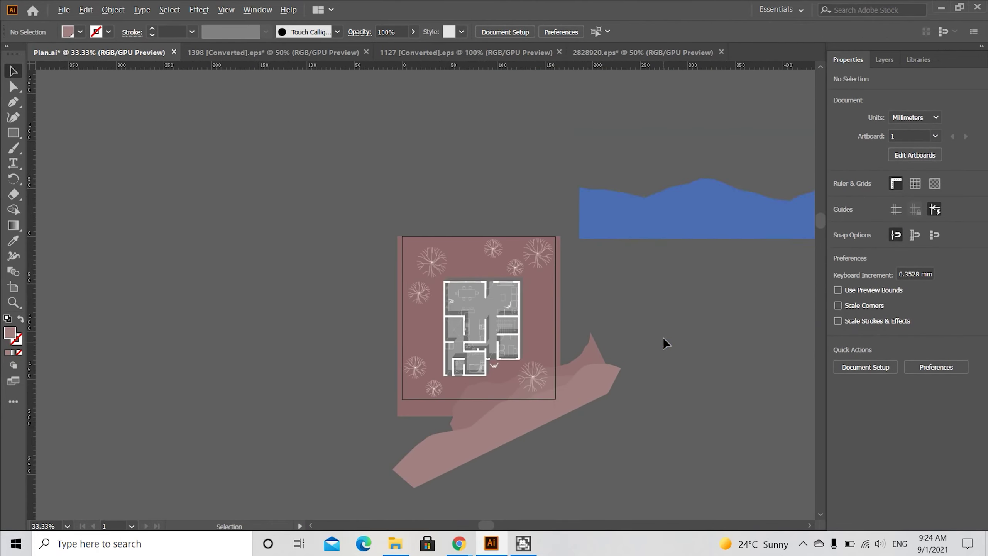
# Copy the three rose ridges, rotate the copies 180 degrees and place them over the background's upper-left corner
pyautogui.moveTo(577, 395); pyautogui.dragTo(377, 192)
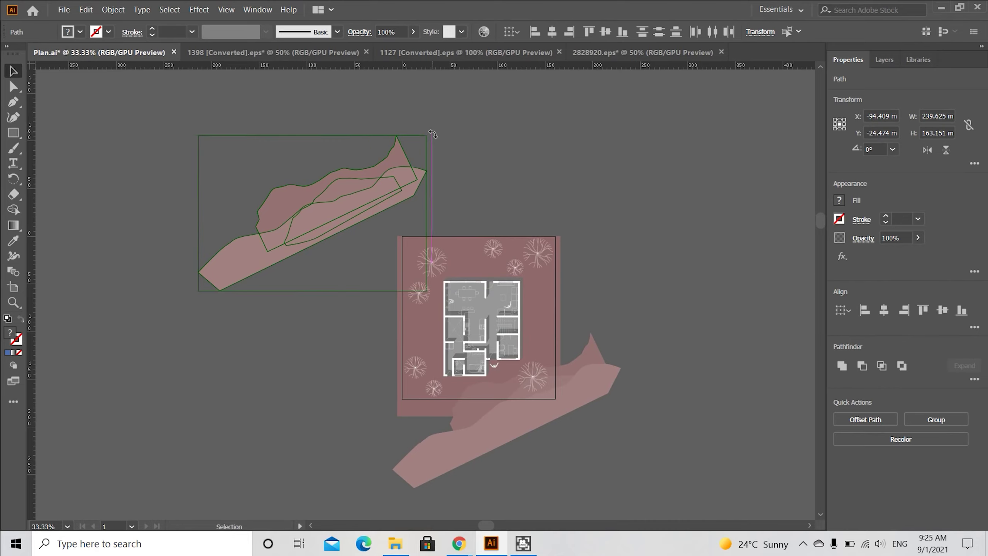
pyautogui.moveTo(433, 134); pyautogui.dragTo(132, 338)
pyautogui.click(343, 273)
pyautogui.scroll(1, 351, 265)
pyautogui.moveTo(352, 266); pyautogui.dragTo(435, 265)
pyautogui.click(220, 189)
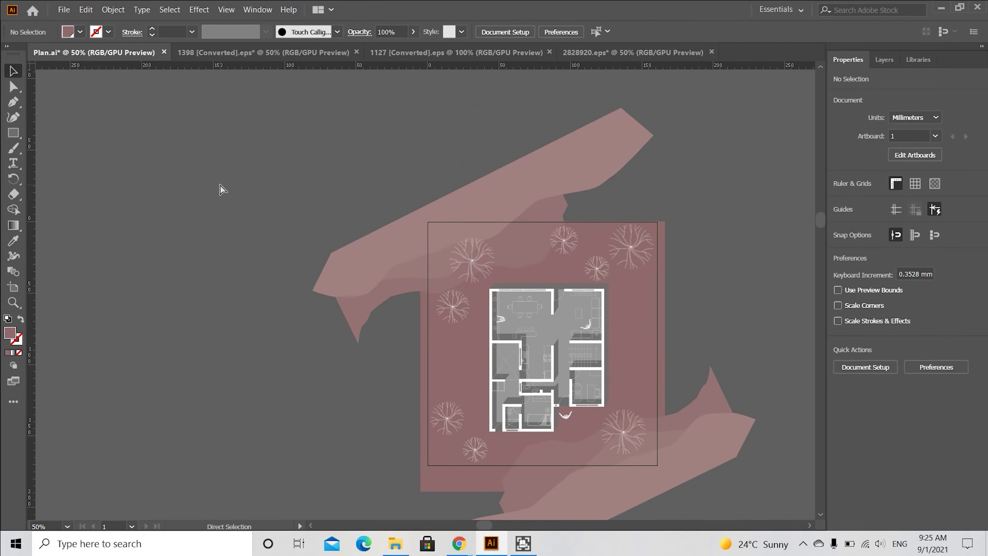
# Save the Plan document with the mountains at both corners
pyautogui.hotkey('ctrl', 's')
pyautogui.moveTo(269, 224); pyautogui.dragTo(236, 183)
pyautogui.press('alt')
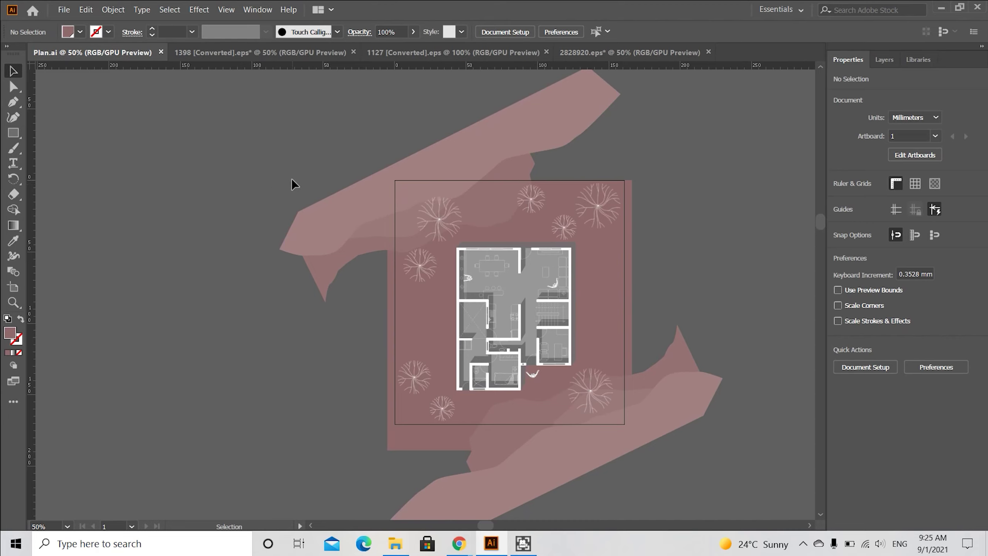
# Turn the hidden locked rectangle in the Floor layer visible and save the document again
pyautogui.click(889, 60)
pyautogui.click(844, 173)
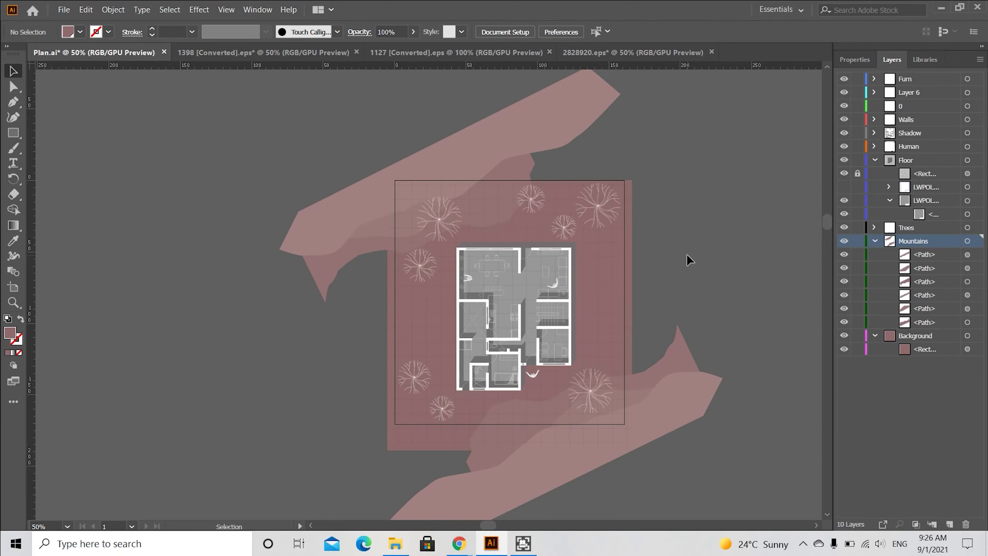
pyautogui.scroll(1, 652, 303)
pyautogui.hotkey('ctrl', 's')
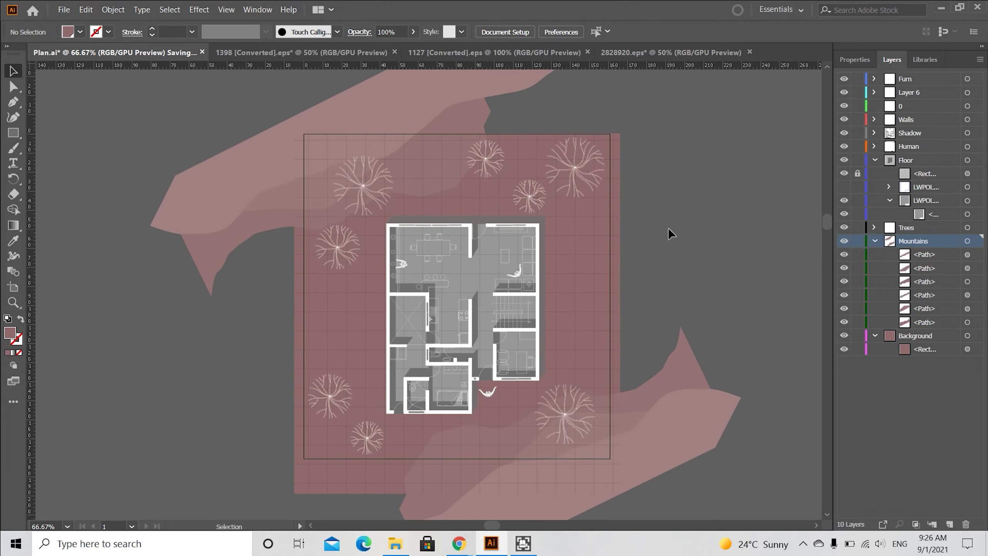